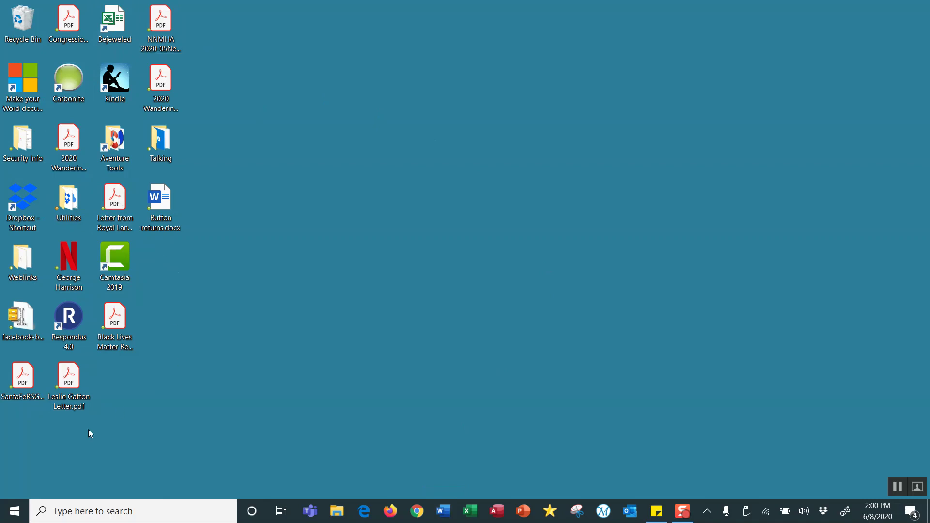
# Open the Windows Start menu from the taskbar.
pyautogui.click(15, 514)
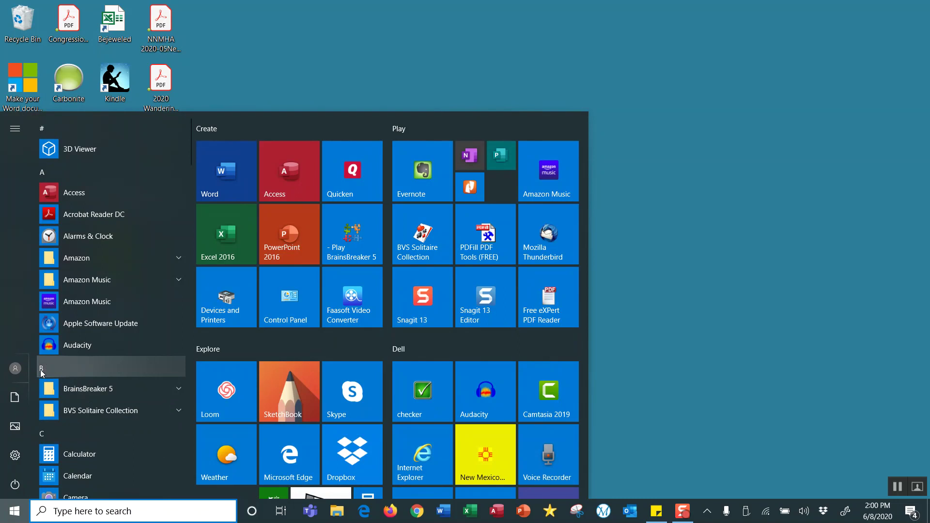
# Launch Word from the W section of the app list and create a blank document.
pyautogui.click(40, 370)
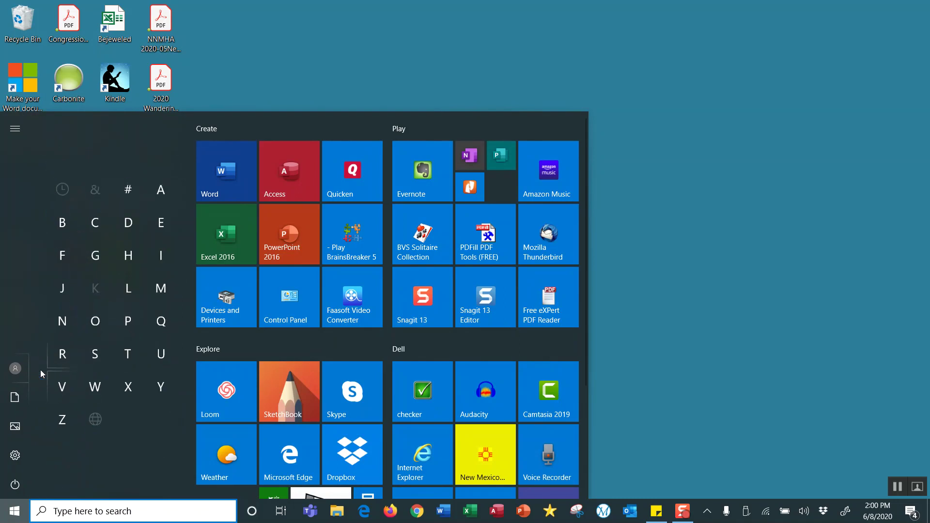
pyautogui.click(95, 386)
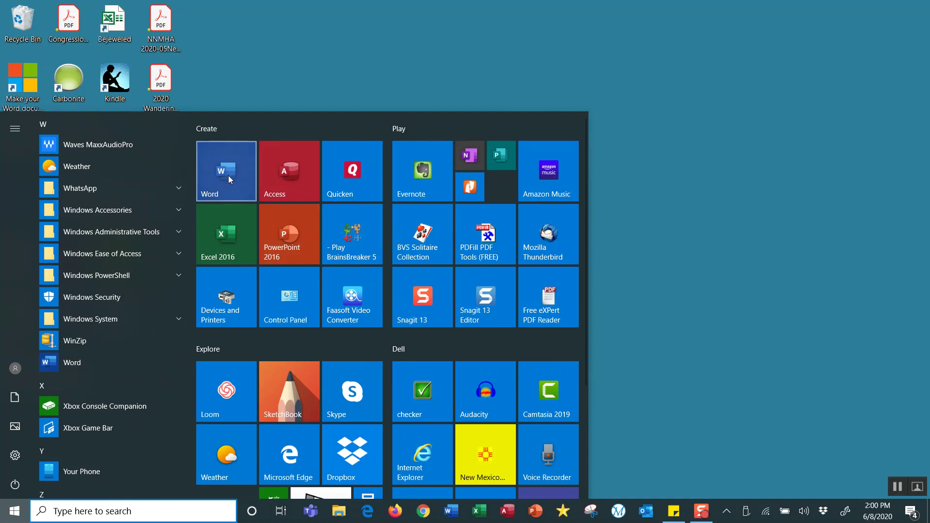
pyautogui.click(229, 177)
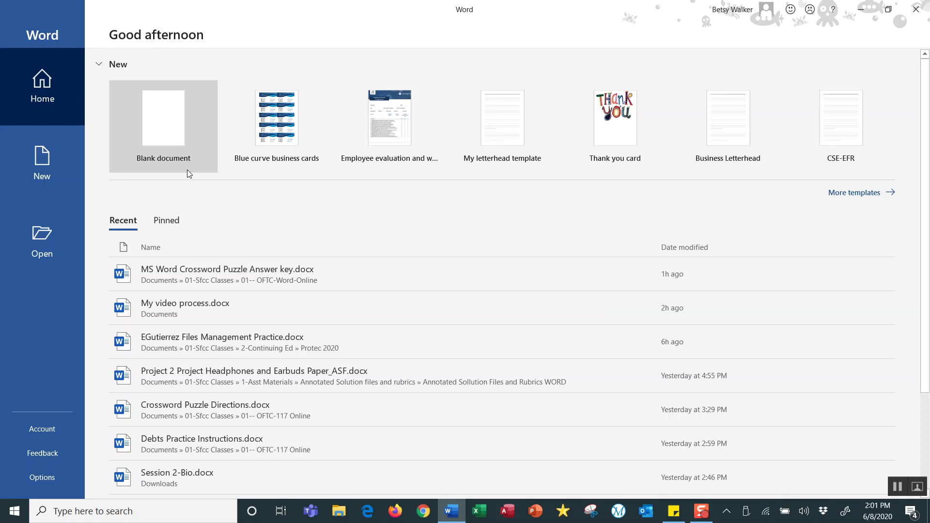
pyautogui.click(164, 130)
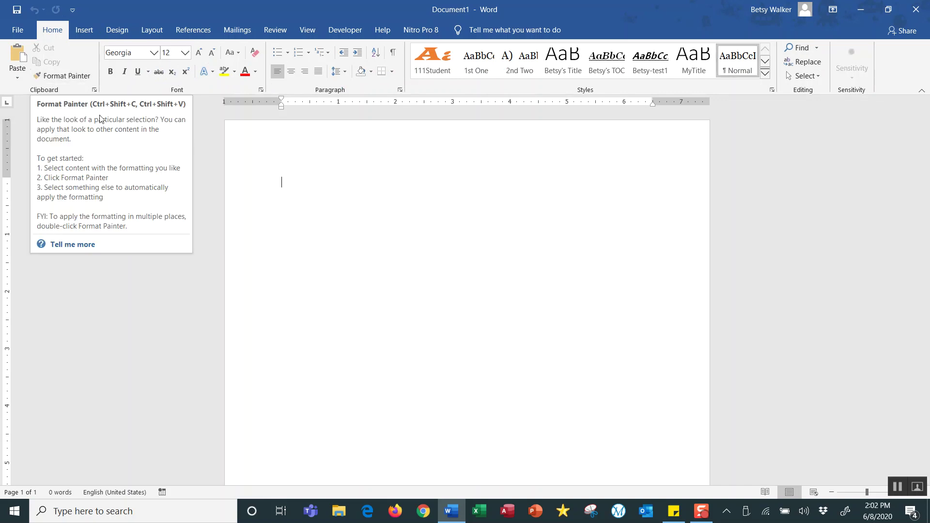
# Browse the Insert, Design, Layout and References tabs, then open the Font dialog from Home.
pyautogui.click(85, 30)
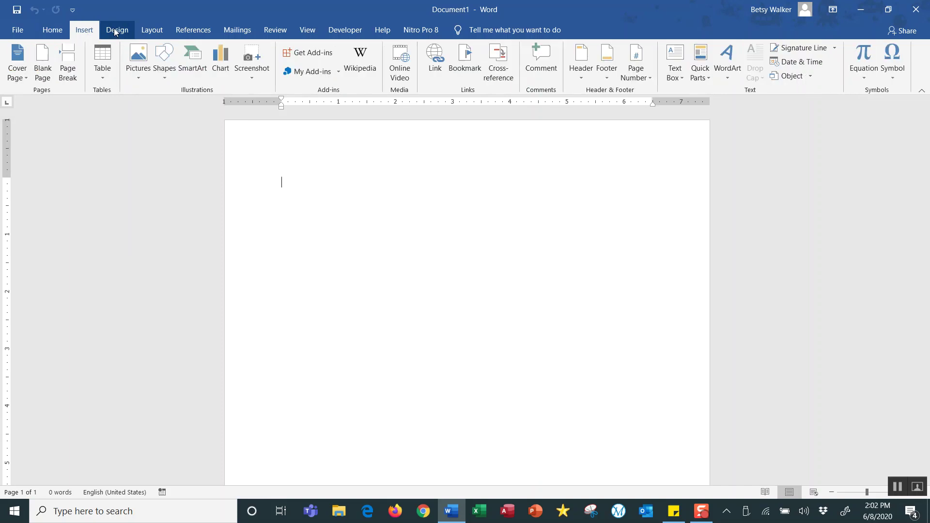
pyautogui.click(122, 32)
pyautogui.click(151, 30)
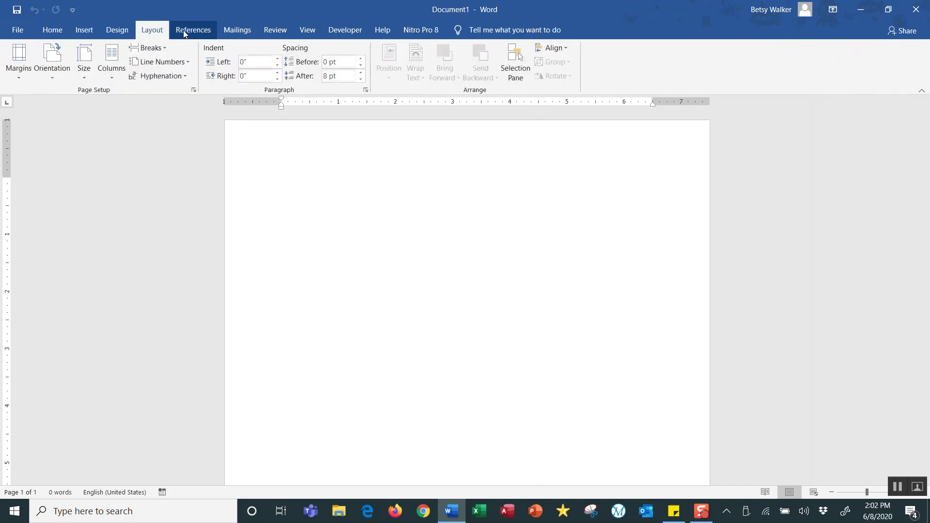
pyautogui.click(193, 30)
pyautogui.click(60, 34)
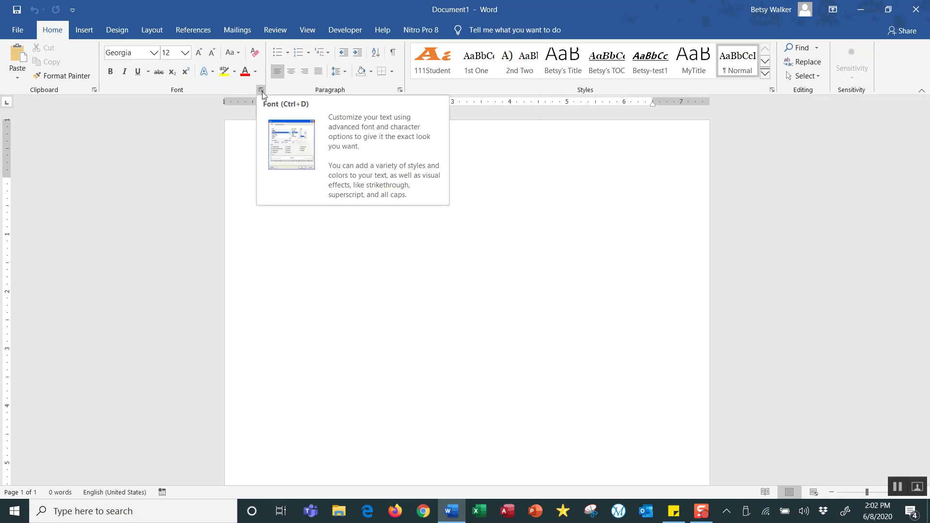
pyautogui.click(261, 91)
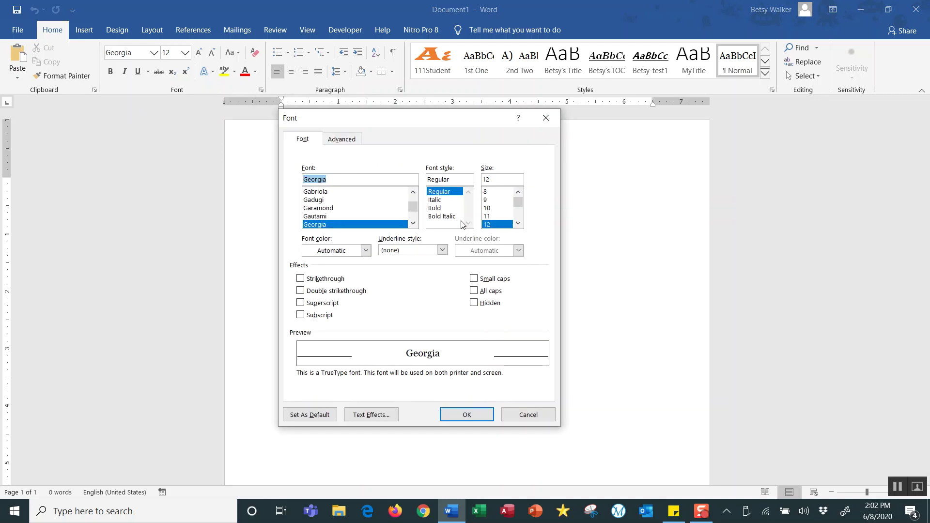
# Move the Font dialog aside and cancel it, keeping Georgia 12.
pyautogui.moveTo(481, 126); pyautogui.dragTo(519, 127)
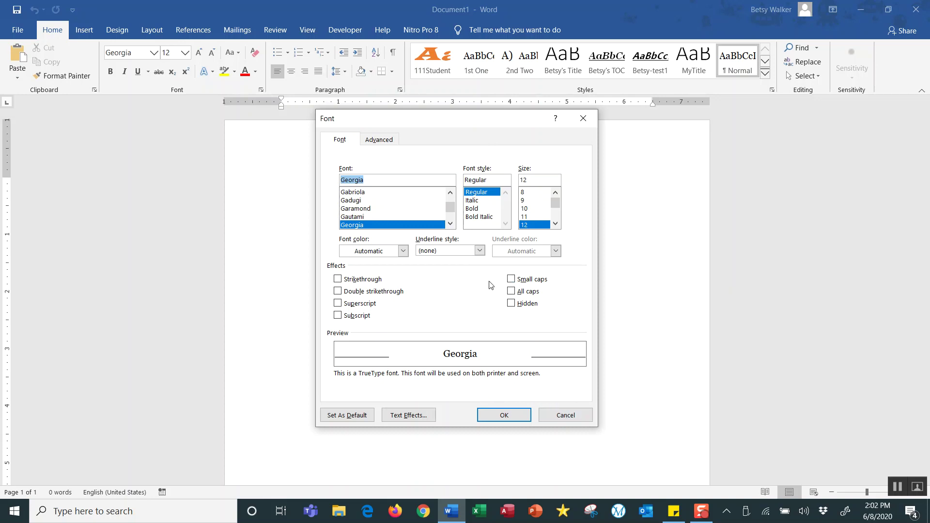
pyautogui.click(560, 417)
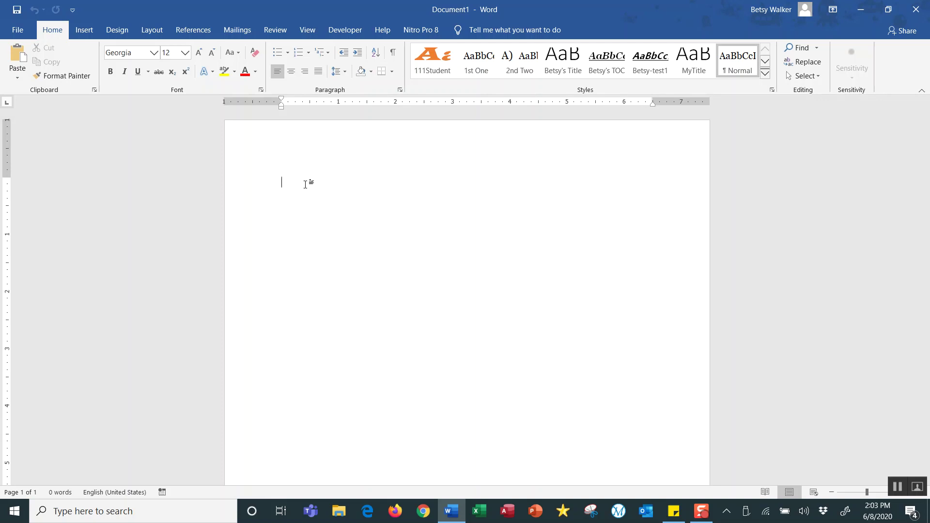
# Type 'Come one...', '...Come all!', 'Adopt-a-thon' and 'Saturday & Sunday 10am - 4pm'.
pyautogui.write('Come o')
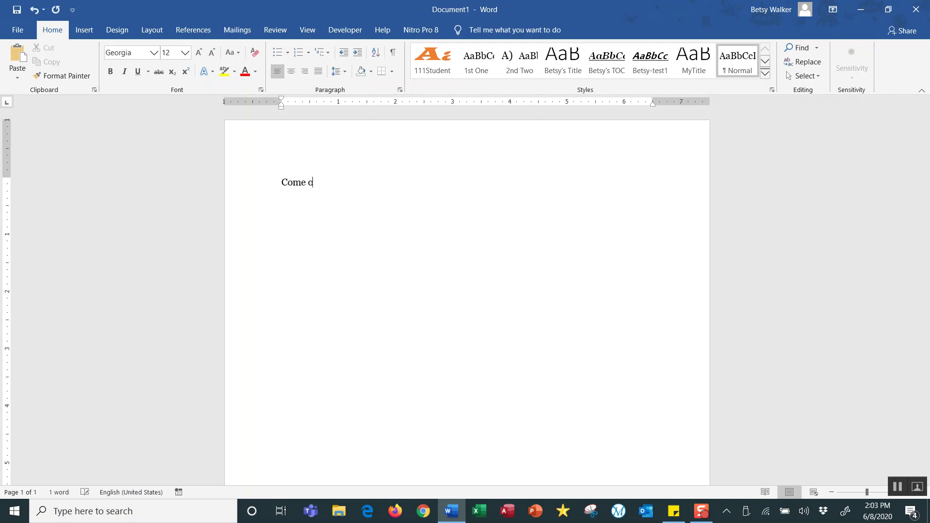
pyautogui.write('ne...')
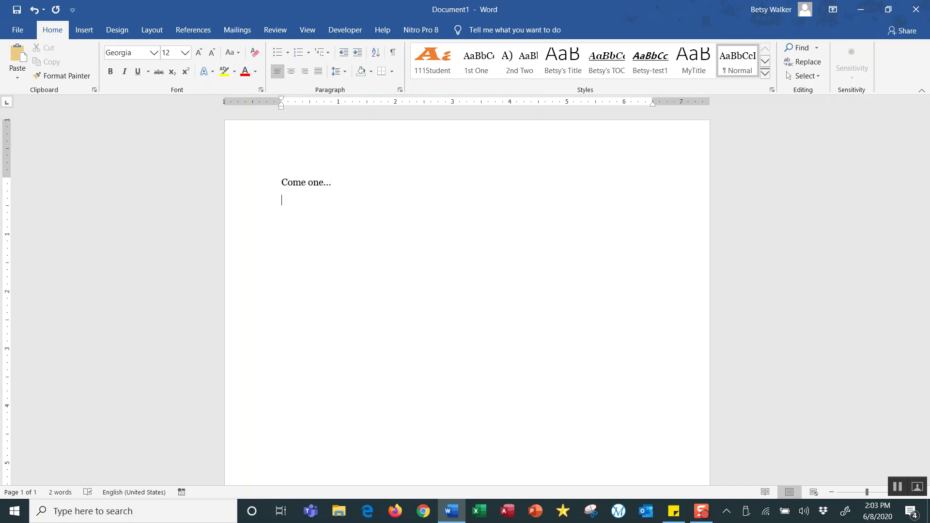
pyautogui.write('...Come all!')
pyautogui.press('Return')
pyautogui.write('Ap')
pyautogui.press('BackSpace')
pyautogui.write('dopt-a-thon ')
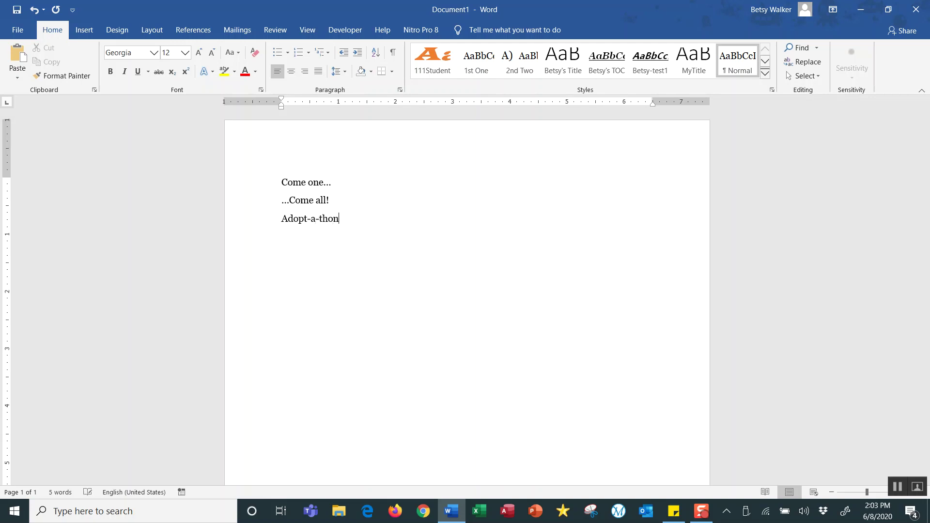
pyautogui.write('Satur')
pyautogui.press('Return')
pyautogui.write('& Sunday 10am ')
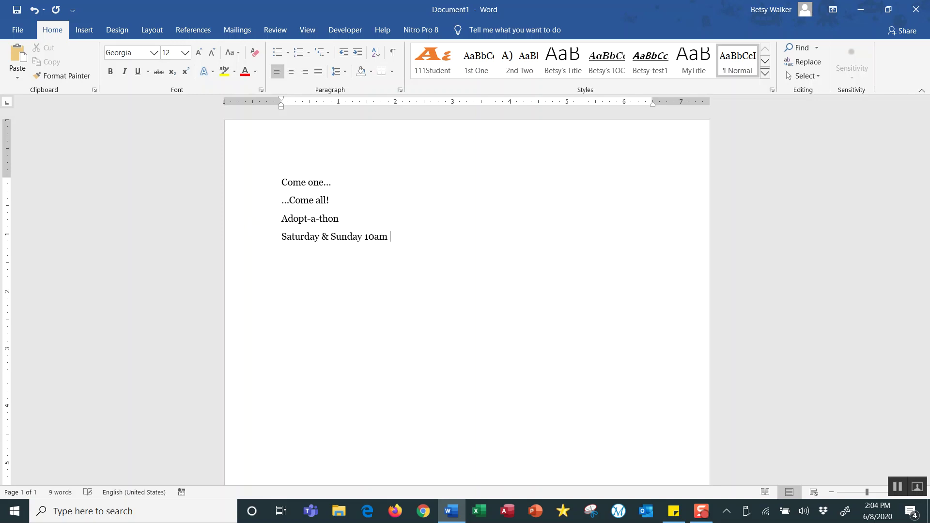
pyautogui.write('- 4pm')
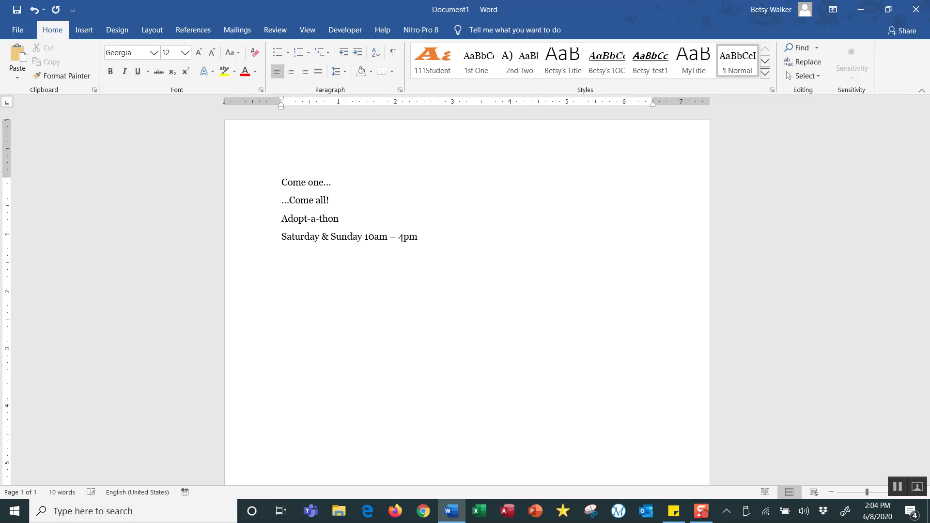
# Add the line 'Kitten and Puppies are on their way!' and begin the next paragraph.
pyautogui.press('Return')
pyautogui.write('Kitten and  Pu')
pyautogui.press('BackSpace')
pyautogui.press('BackSpace')
pyautogui.press('BackSpace')
pyautogui.write('Puppli')
pyautogui.press('BackSpace')
pyautogui.press('BackSpace')
pyautogui.write('ies are on their way! ')
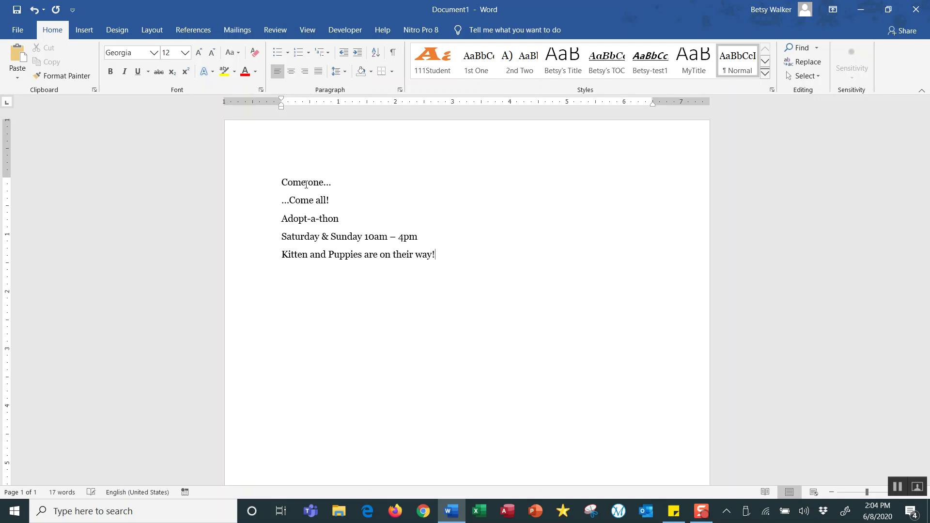
pyautogui.write('Animal Adoptions is new rescue/')
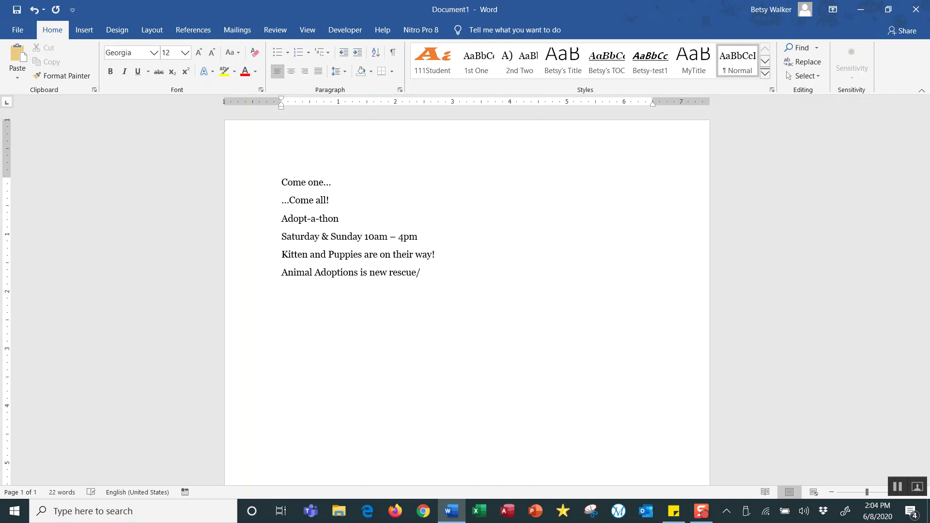
# Finish the Animal Adoptions paragraph about the new facility on Airport Road.
pyautogui.write('shelter in town. Come v')
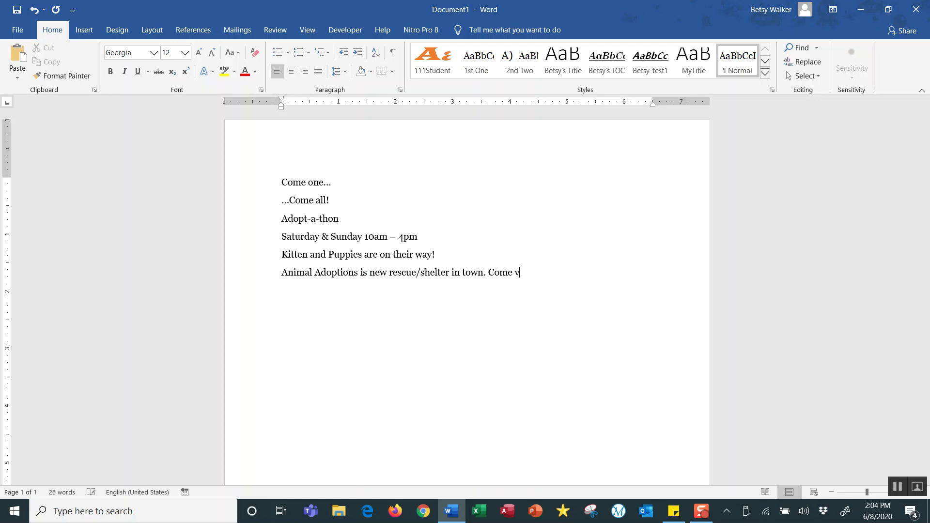
pyautogui.write('isit and see ourne')
pyautogui.press('BackSpace')
pyautogui.press('BackSpace')
pyautogui.press('BackSpace')
pyautogui.write('new facili')
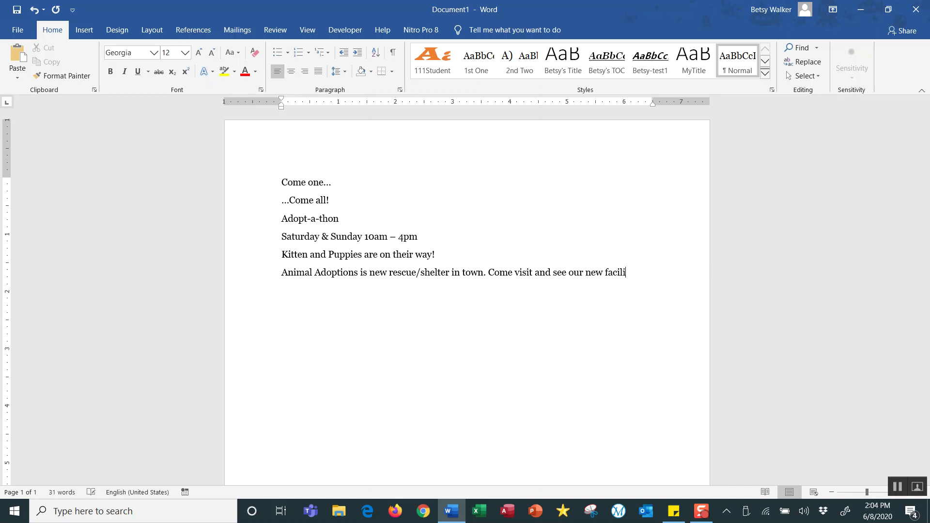
pyautogui.write('ty on Airport Road.')
# Type the contact line with the shelter's phone number and e-mail, then open File.
pyautogui.write('Cal')
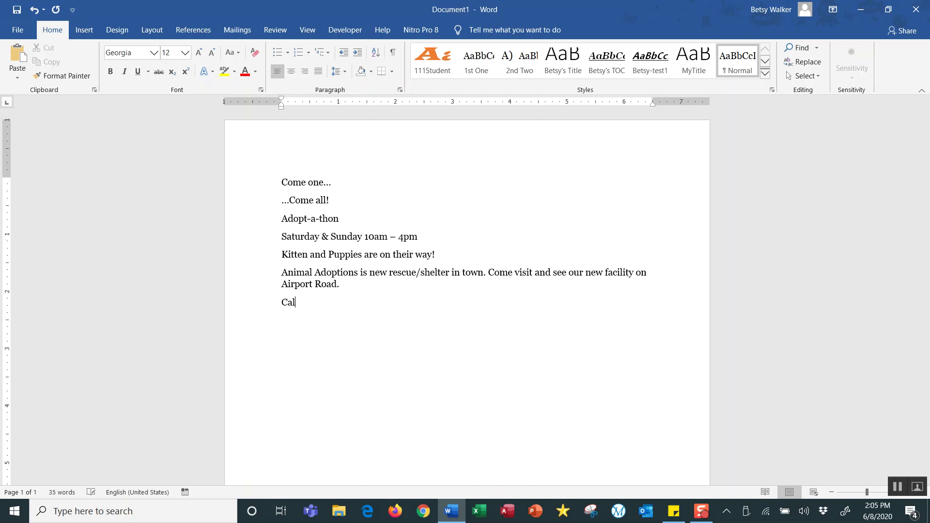
pyautogui.write('l 555-5555 or email')
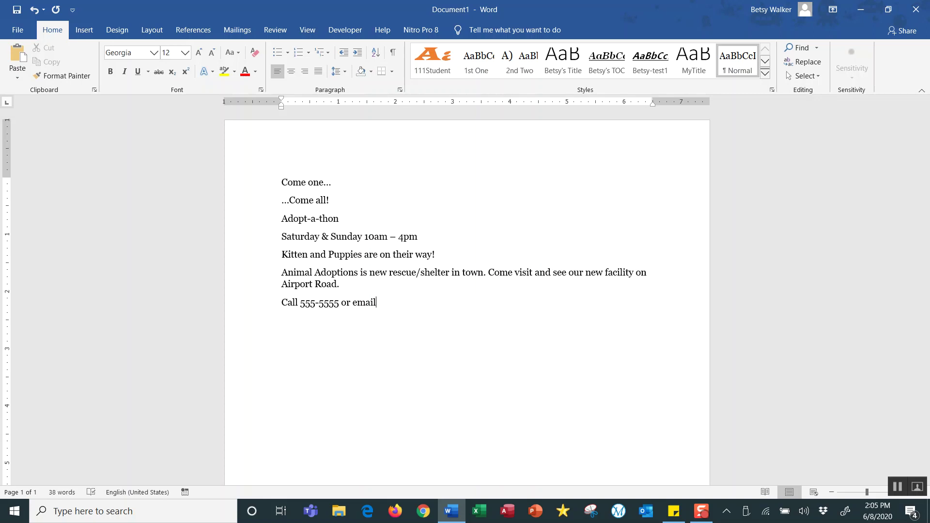
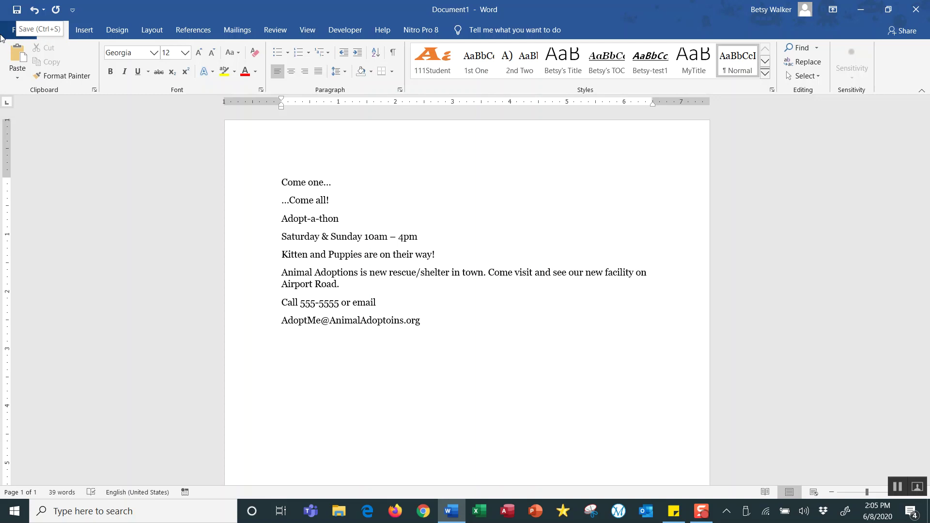
pyautogui.click(18, 29)
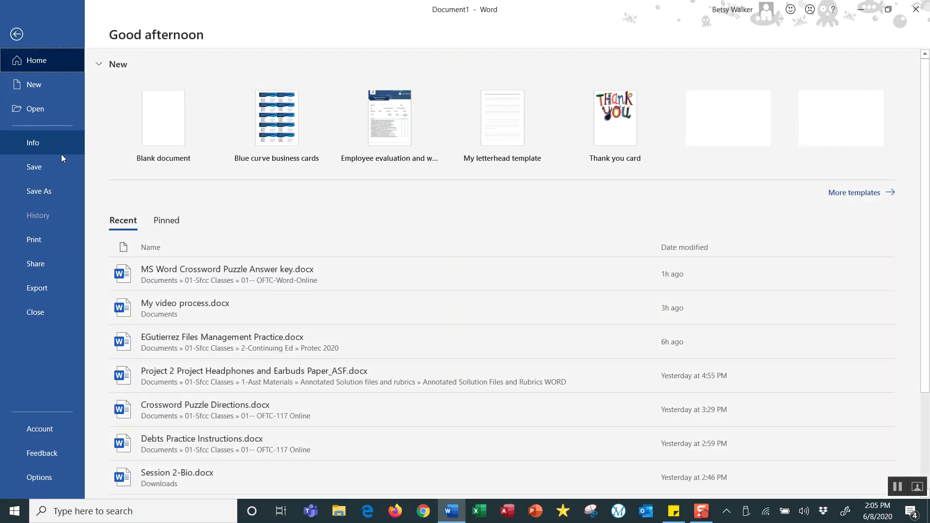
# Start a Save As to the Desktop and clear the existing file name.
pyautogui.click(38, 192)
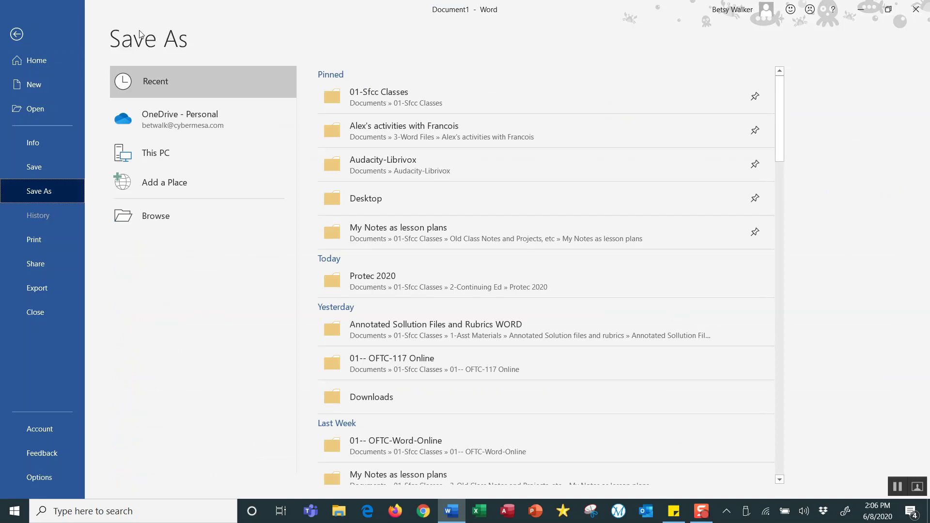
pyautogui.click(158, 217)
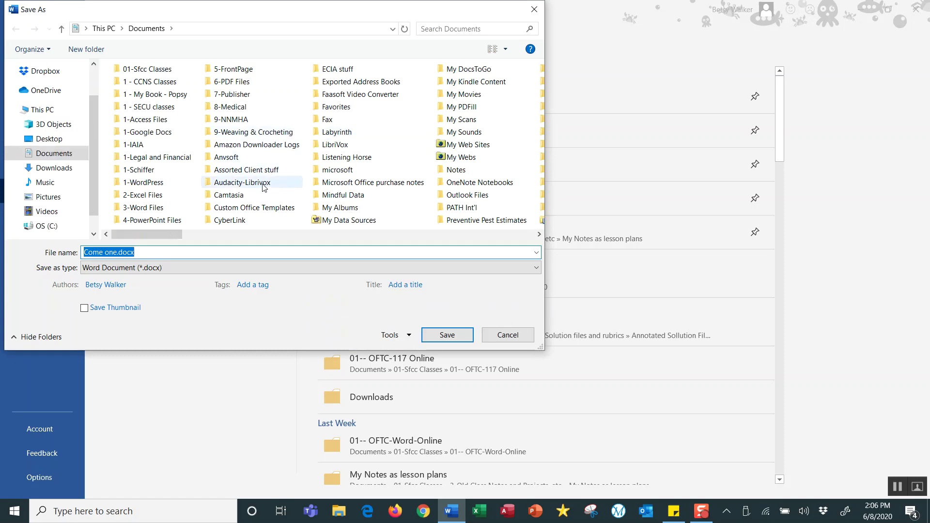
pyautogui.click(56, 141)
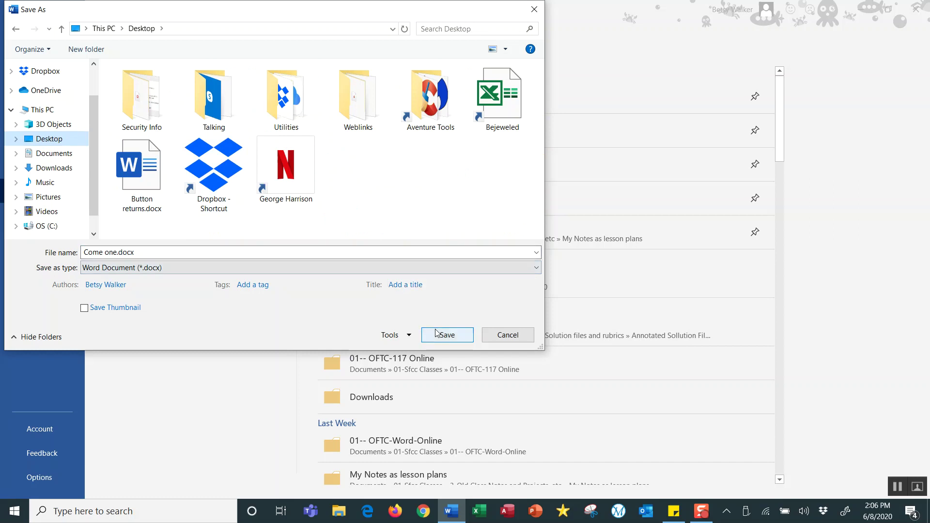
pyautogui.click(148, 252)
pyautogui.hotkey('ctrl', 'a')
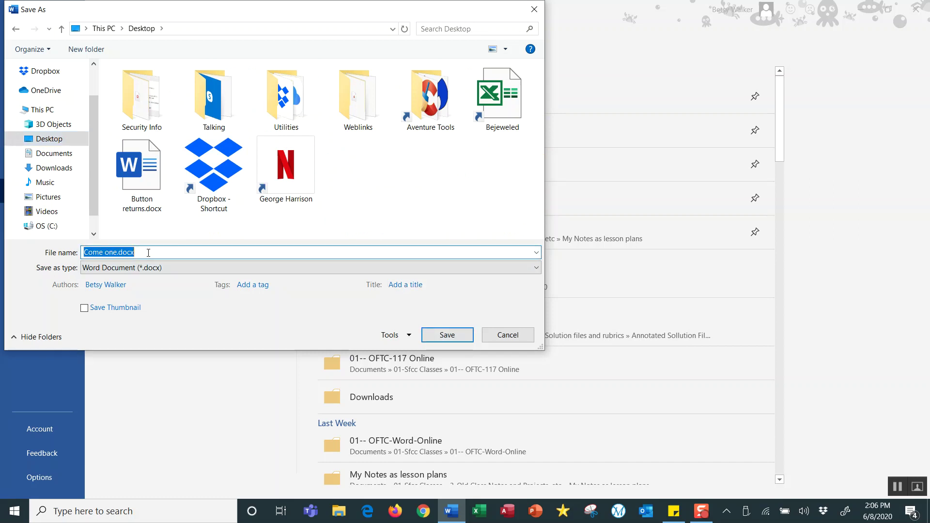
pyautogui.write('S')
pyautogui.press('BackSpace')
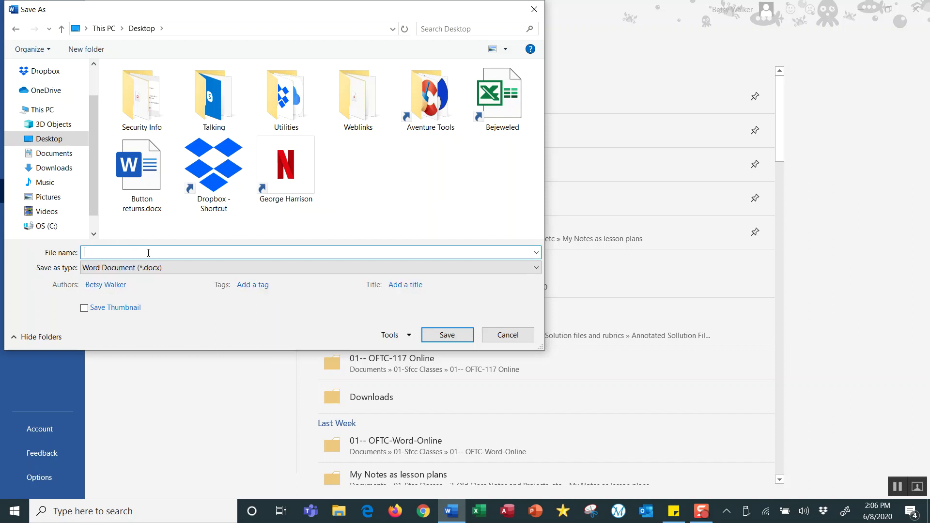
# Name the file 'Adoptions Flyer', save it, and show paragraph marks.
pyautogui.write('Adoptons Flyer')
pyautogui.click(104, 252)
pyautogui.write('i')
pyautogui.click(447, 335)
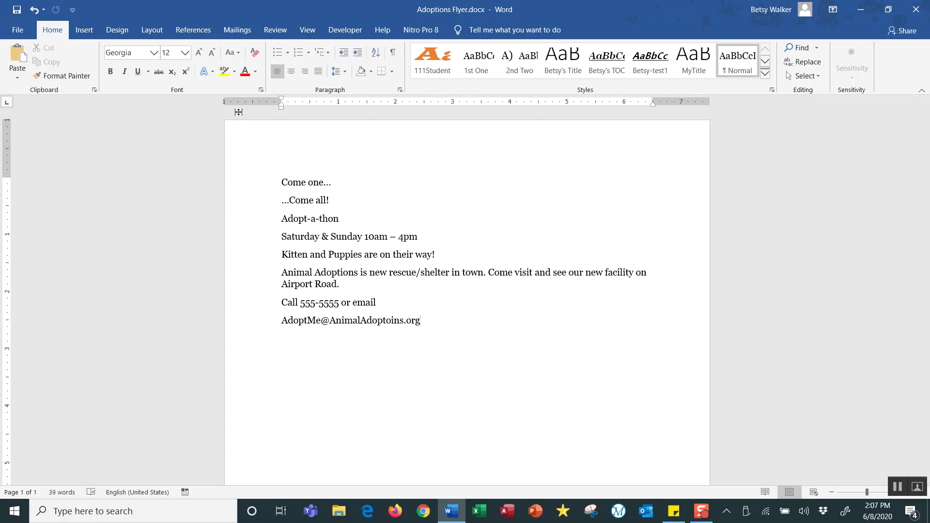
pyautogui.click(394, 54)
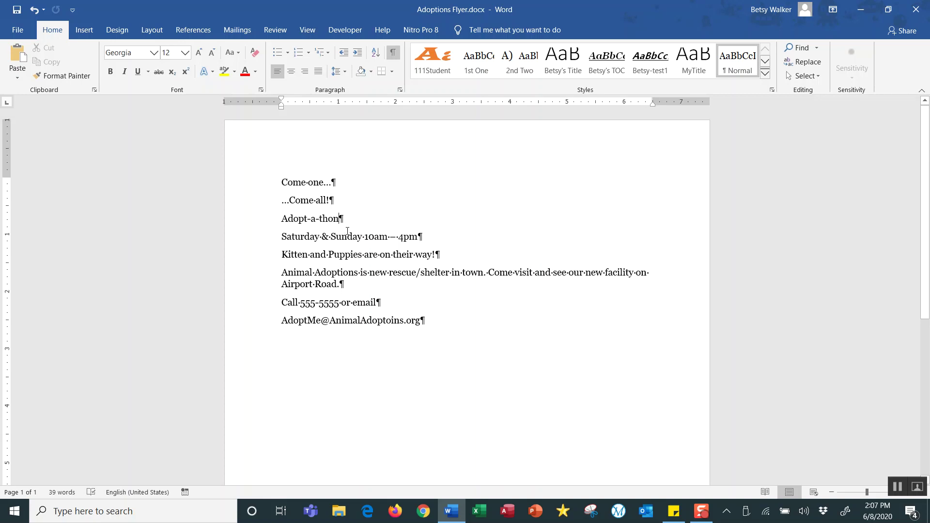
pyautogui.moveTo(290, 272); pyautogui.dragTo(333, 283)
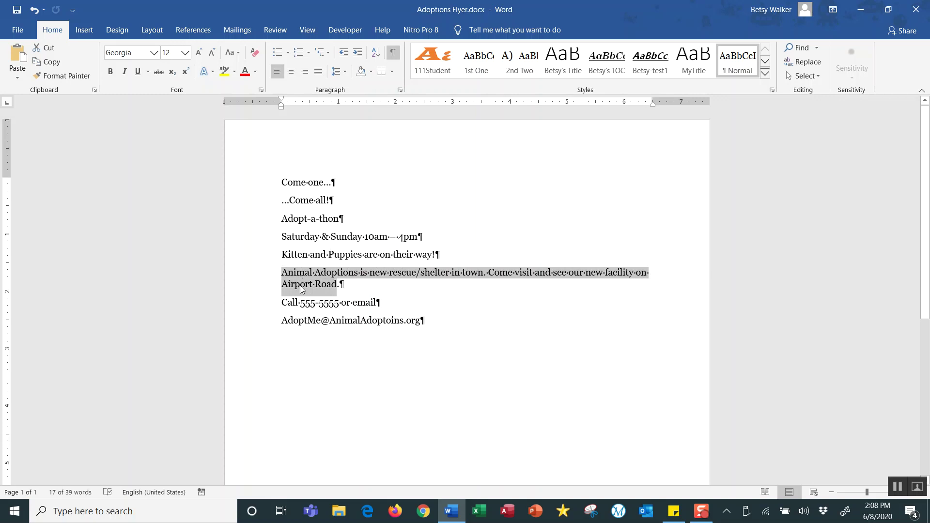
pyautogui.keyDown('shift'); pyautogui.click(350, 287); pyautogui.keyUp('shift')
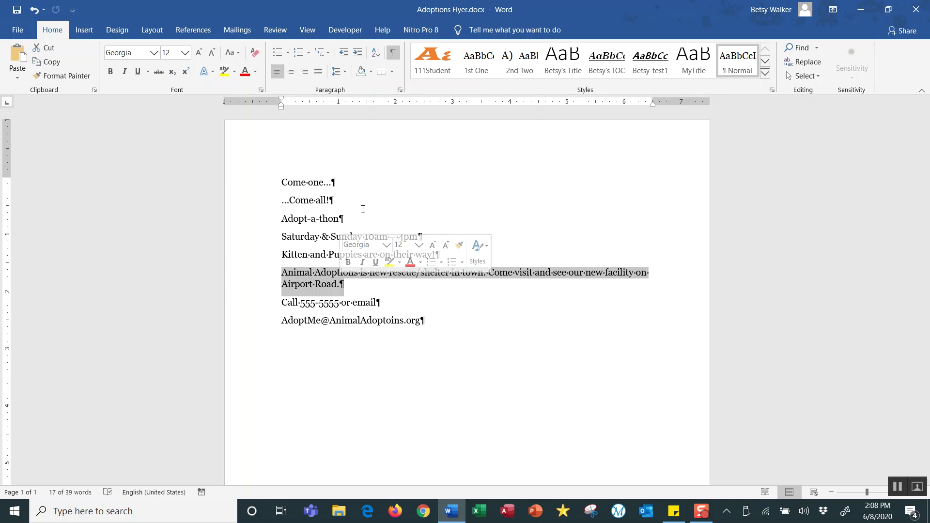
pyautogui.moveTo(281, 183); pyautogui.dragTo(327, 198)
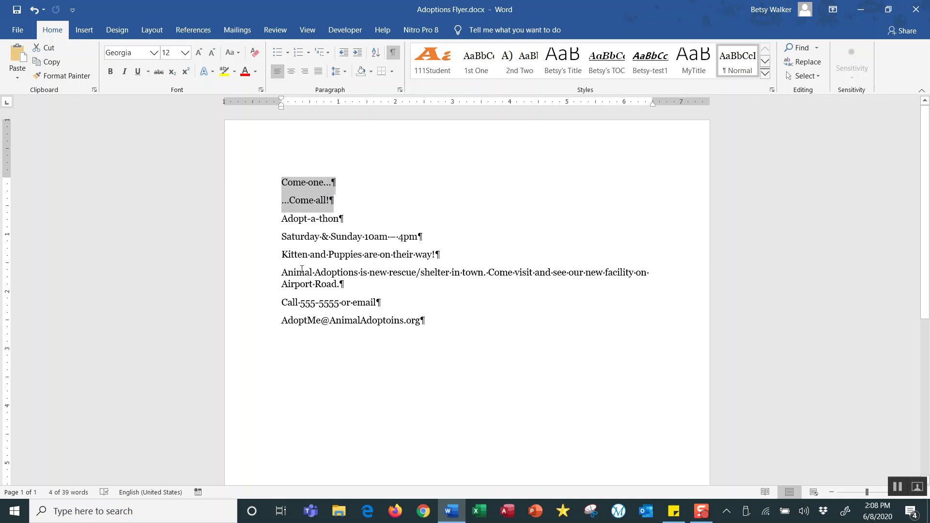
pyautogui.moveTo(283, 272); pyautogui.dragTo(341, 285)
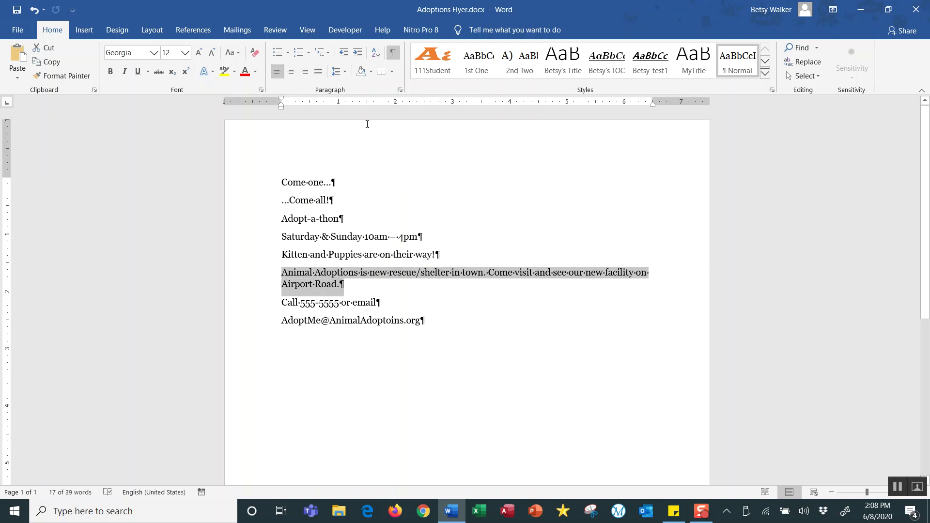
pyautogui.click(348, 74)
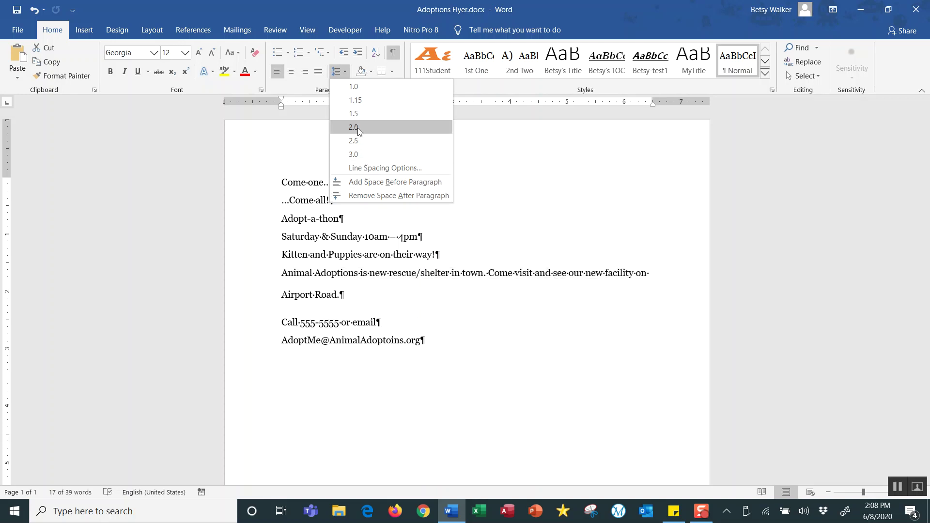
# Dismiss the line spacing choices unchanged, hide paragraph marks, and click into '...Come all!'.
pyautogui.press('Escape')
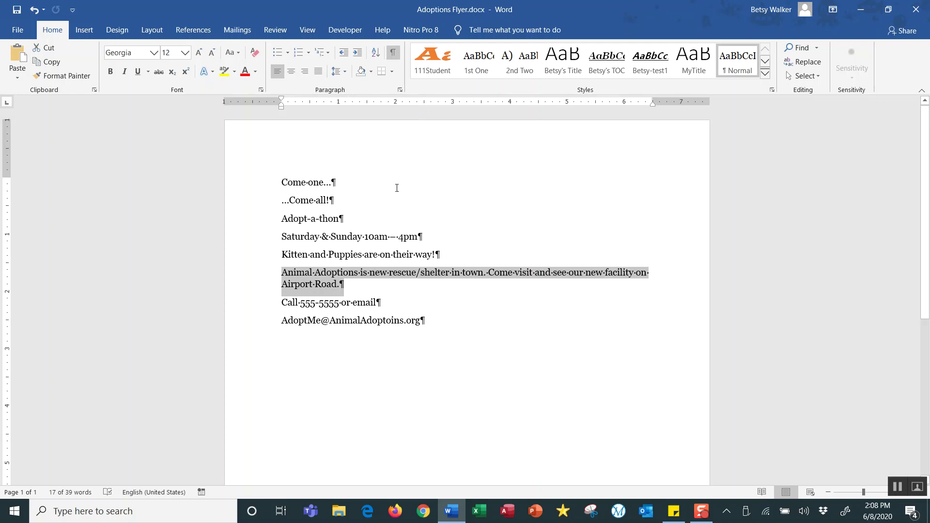
pyautogui.click(393, 53)
pyautogui.click(286, 187)
pyautogui.click(296, 198)
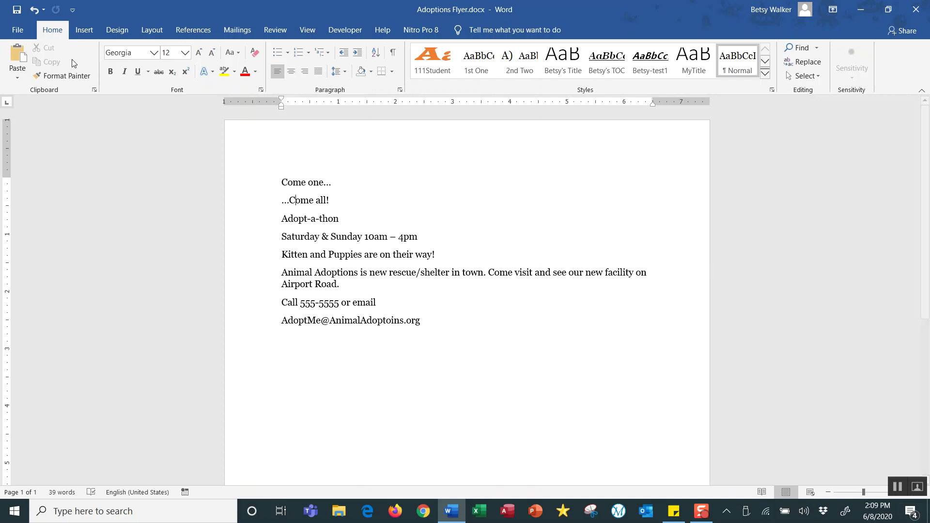
pyautogui.click(154, 56)
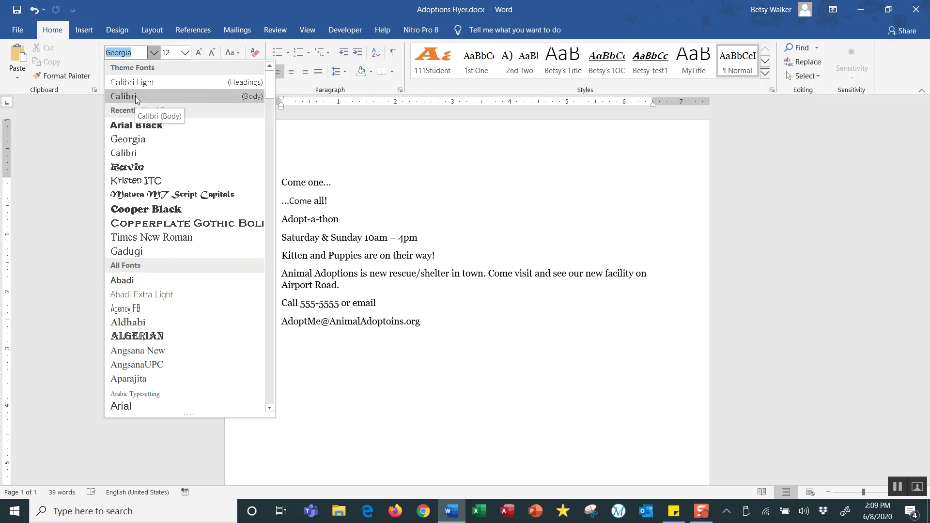
pyautogui.click(359, 192)
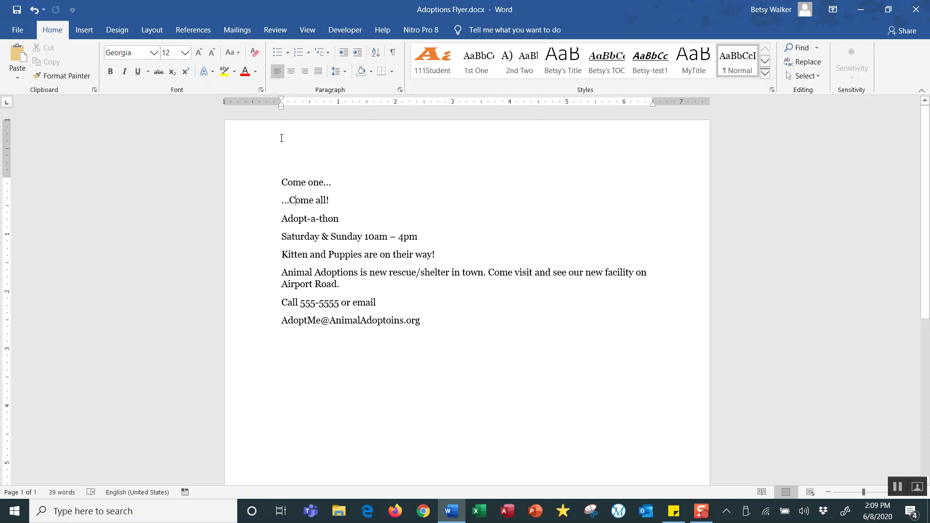
pyautogui.click(262, 92)
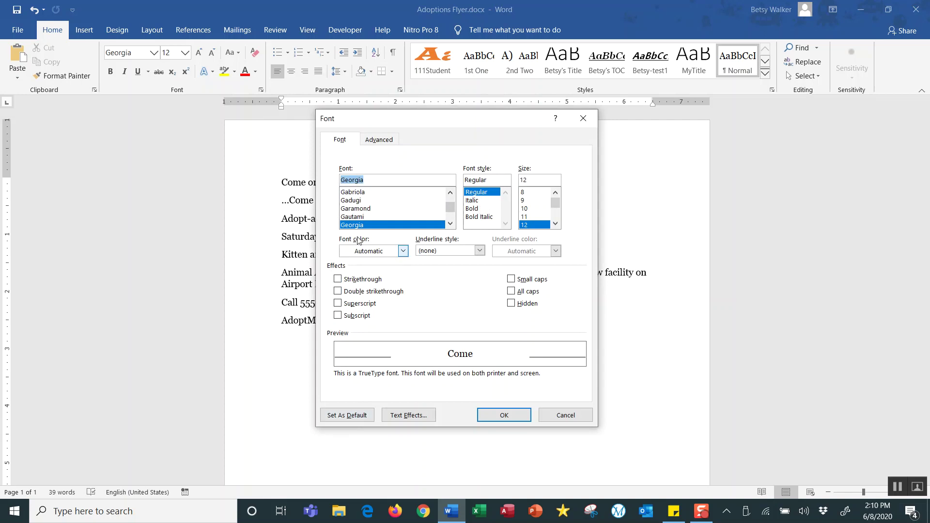
pyautogui.click(571, 416)
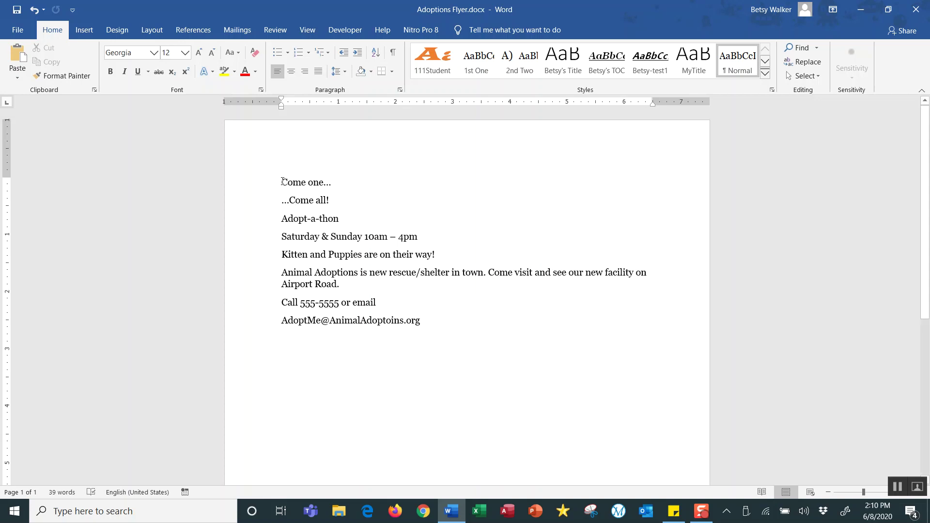
pyautogui.moveTo(282, 181); pyautogui.dragTo(330, 201)
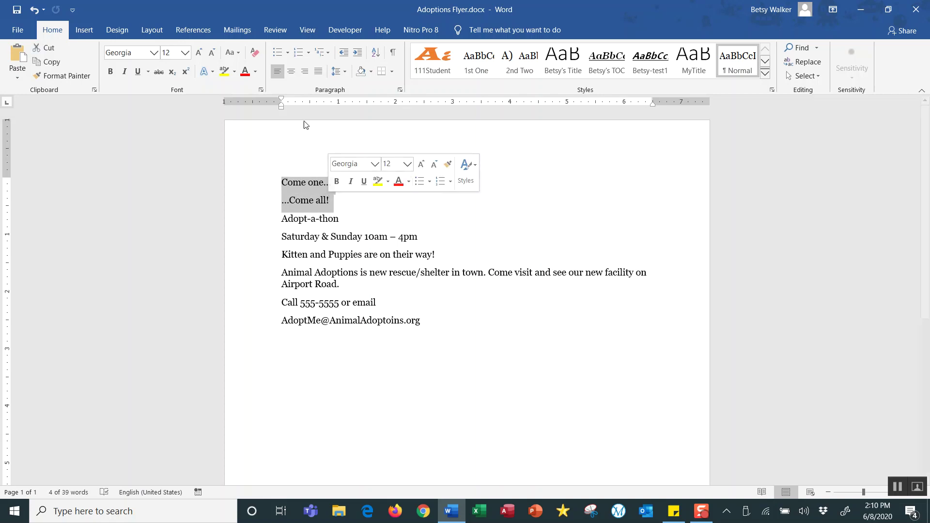
# Set the 'Come one...' and '...Come all!' lines to 72 point.
pyautogui.click(185, 53)
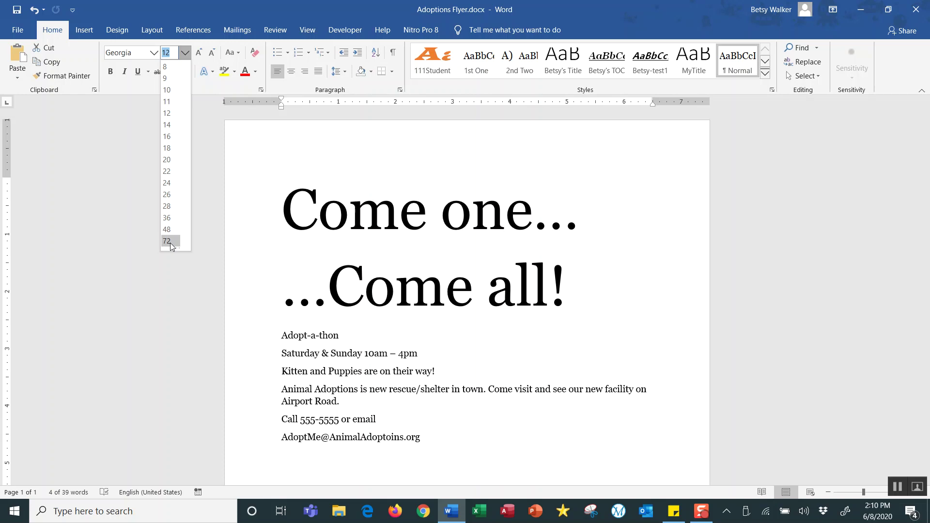
pyautogui.click(170, 242)
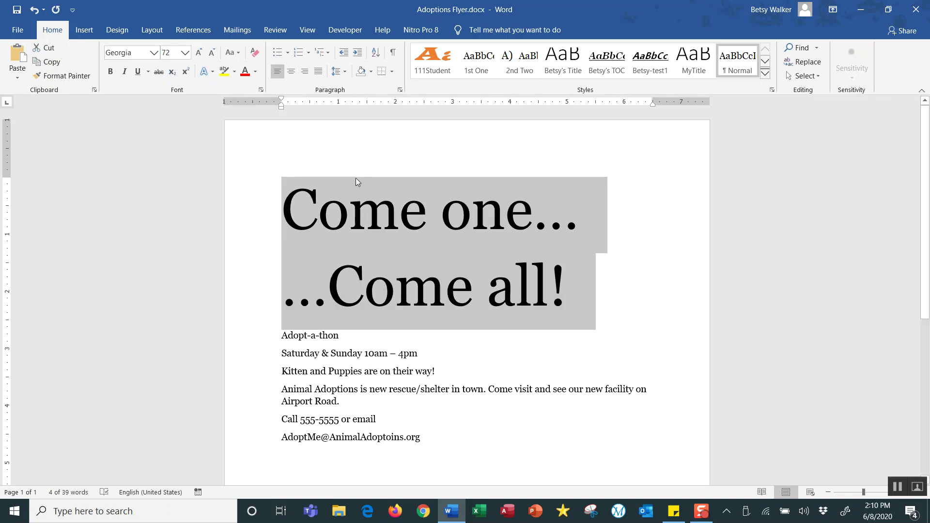
pyautogui.click(349, 281)
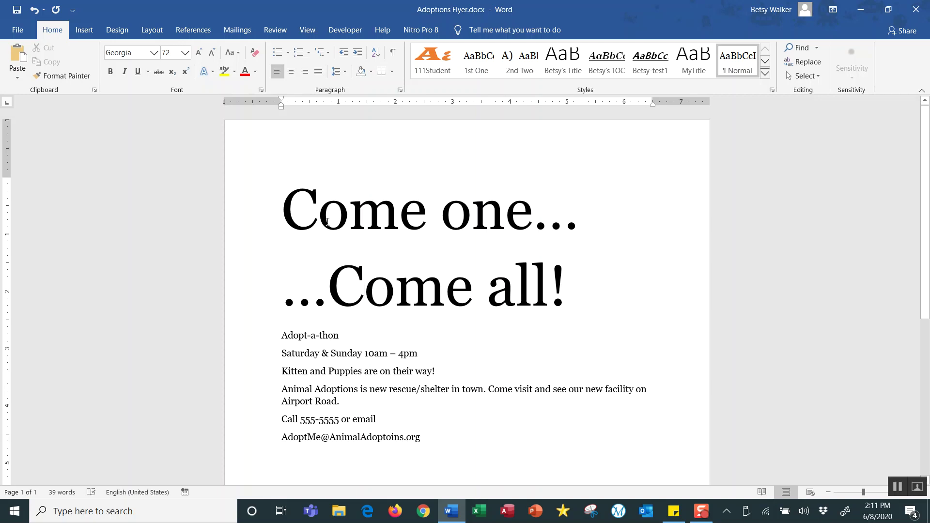
pyautogui.click(285, 210)
# Right-align the '...Come all!' line, then select the six body lines below.
pyautogui.click(284, 297)
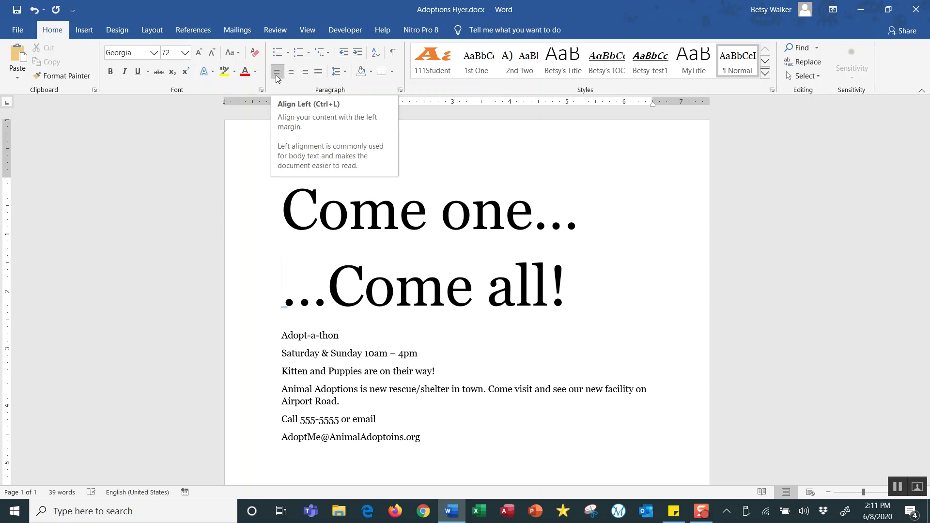
pyautogui.click(305, 73)
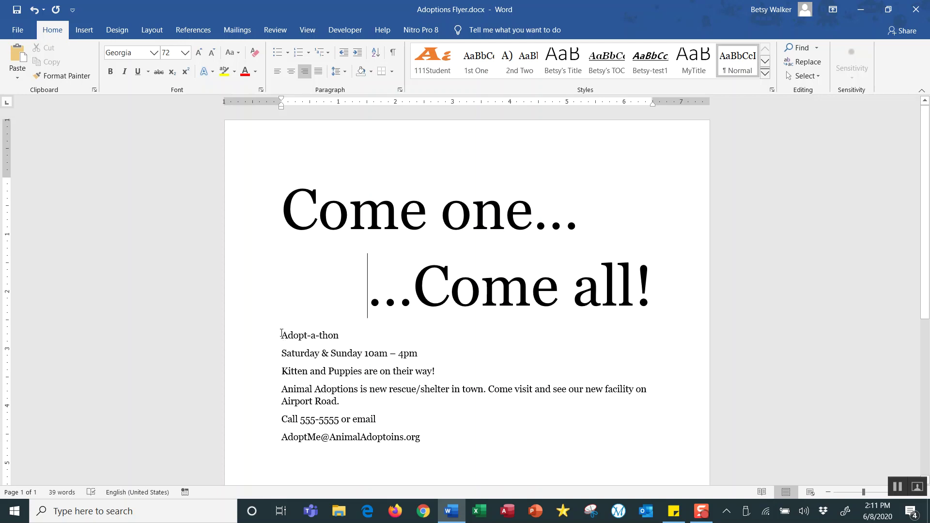
pyautogui.moveTo(281, 335); pyautogui.dragTo(422, 438)
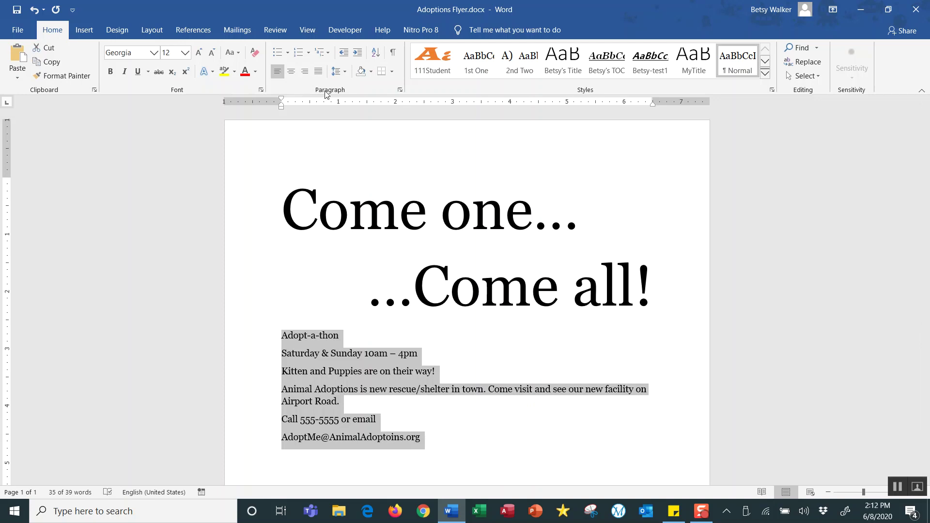
# Center the six body lines from Adopt-a-thon down to the e-mail line.
pyautogui.click(291, 75)
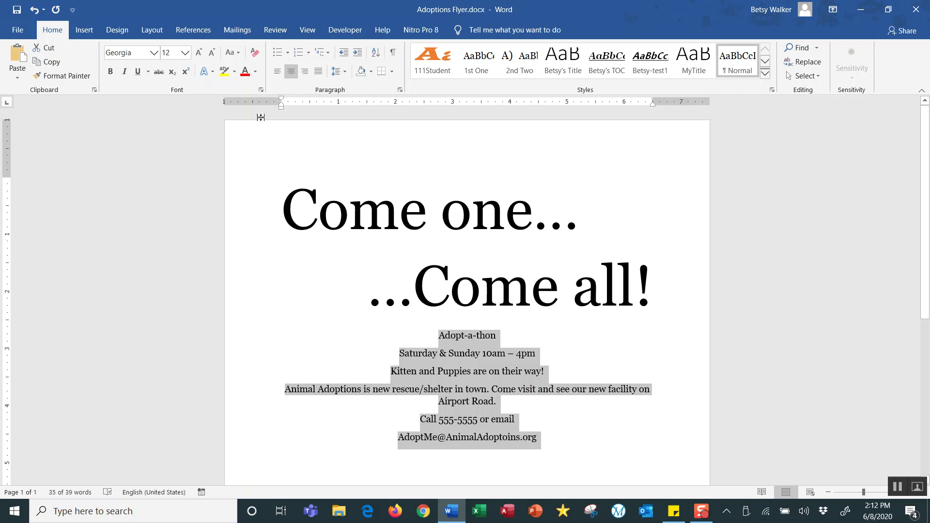
pyautogui.click(310, 37)
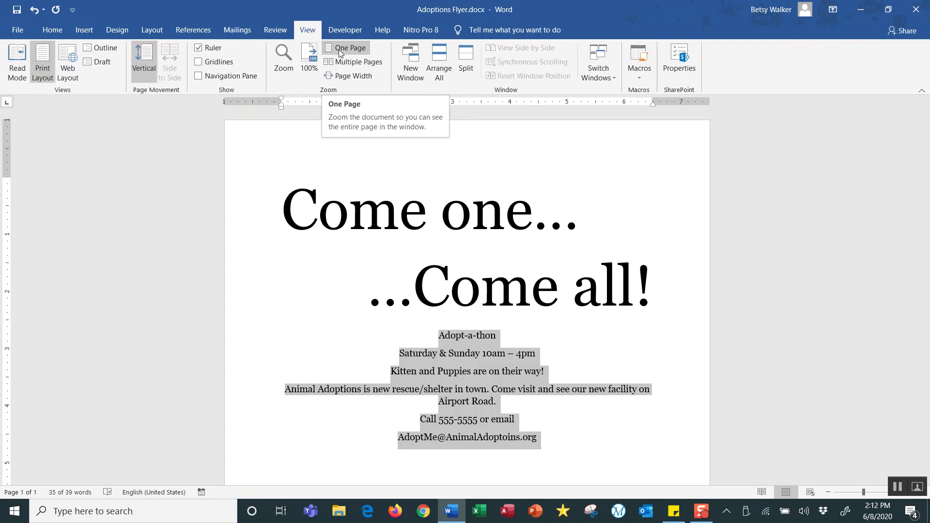
# Zoom to One Page so the whole flyer page is visible.
pyautogui.click(338, 50)
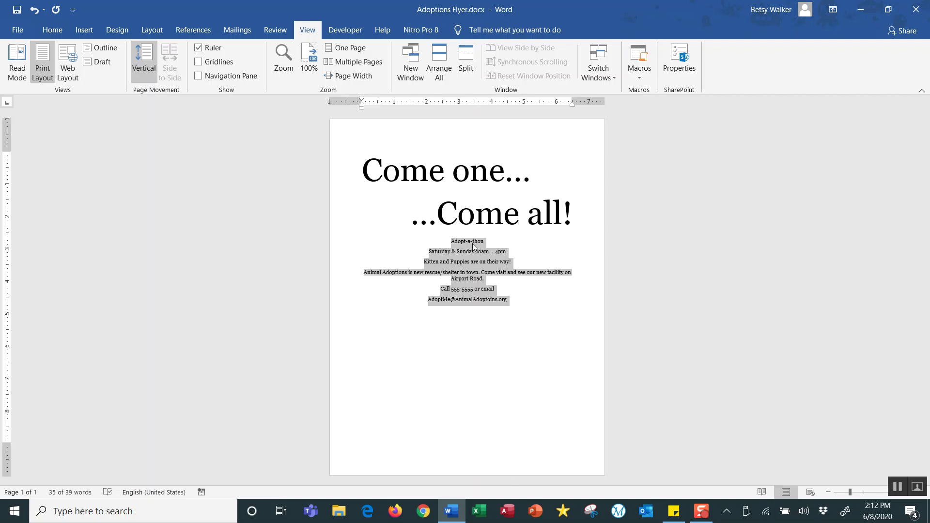
pyautogui.click(52, 30)
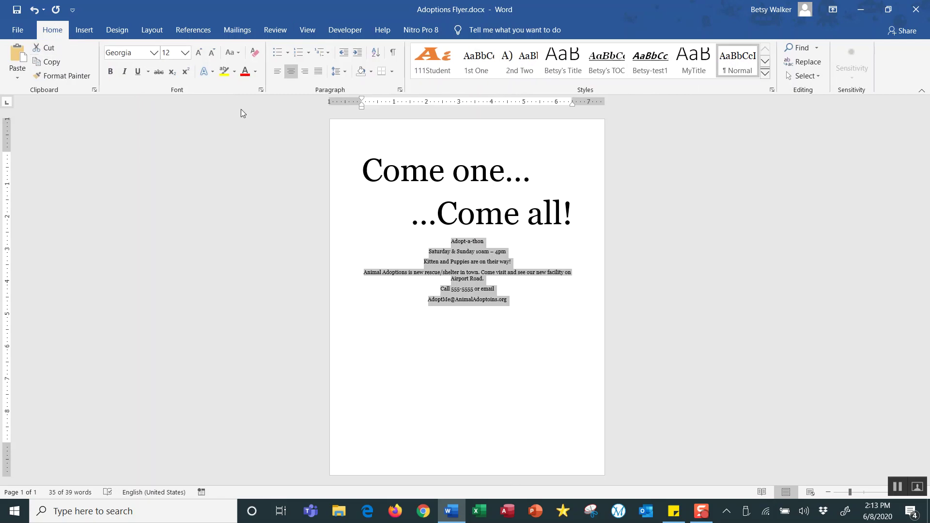
# Step the six body lines up to 26-point Georgia and check the result.
pyautogui.click(199, 53)
pyautogui.click(198, 53)
pyautogui.click(200, 54)
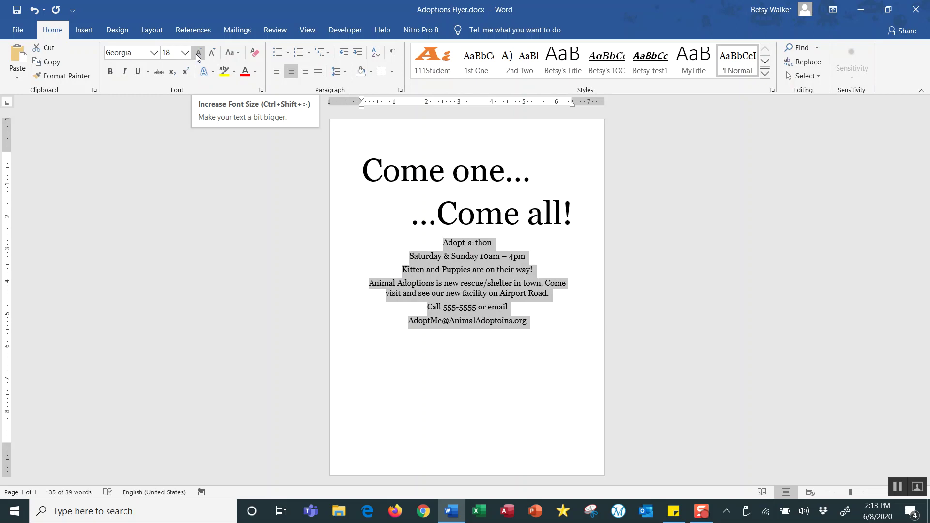
pyautogui.click(199, 56)
pyautogui.click(199, 54)
pyautogui.click(199, 55)
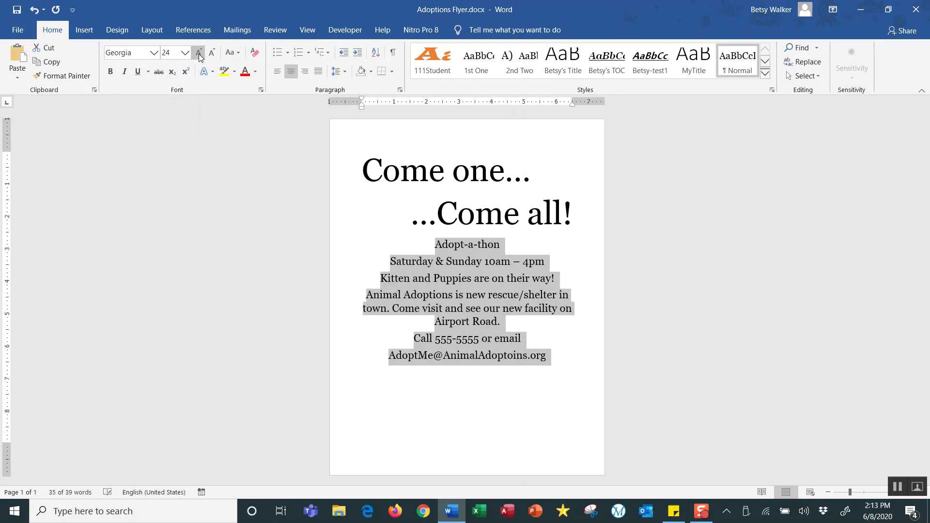
pyautogui.click(200, 55)
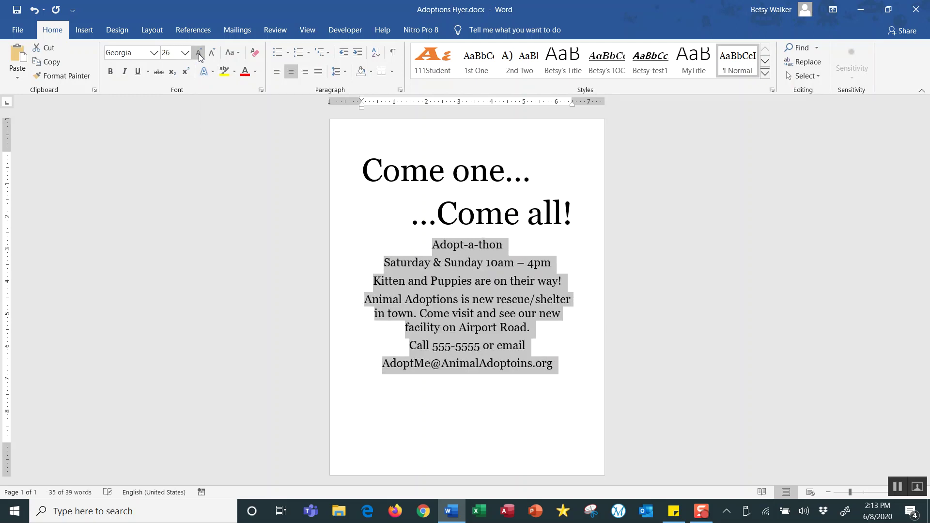
pyautogui.click(465, 312)
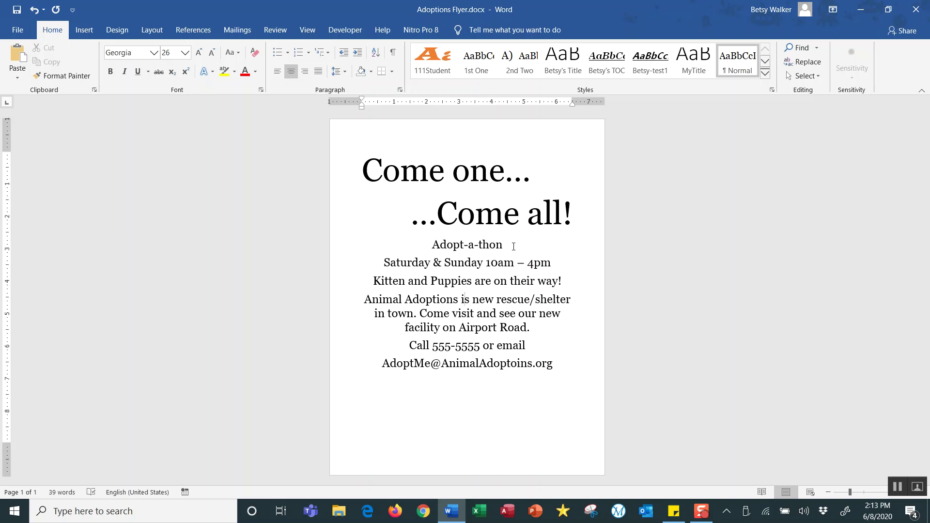
# Save the Adoptions Flyer with its 26-point body text.
pyautogui.click(18, 12)
# Add an empty centered line right after 'Adopt-a-thon'.
pyautogui.click(507, 246)
pyautogui.press('Return')
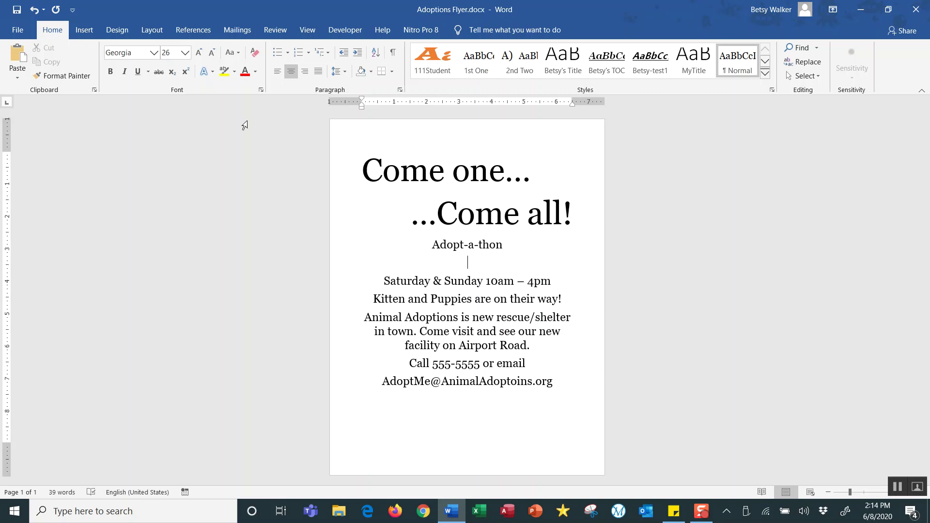
pyautogui.click(84, 30)
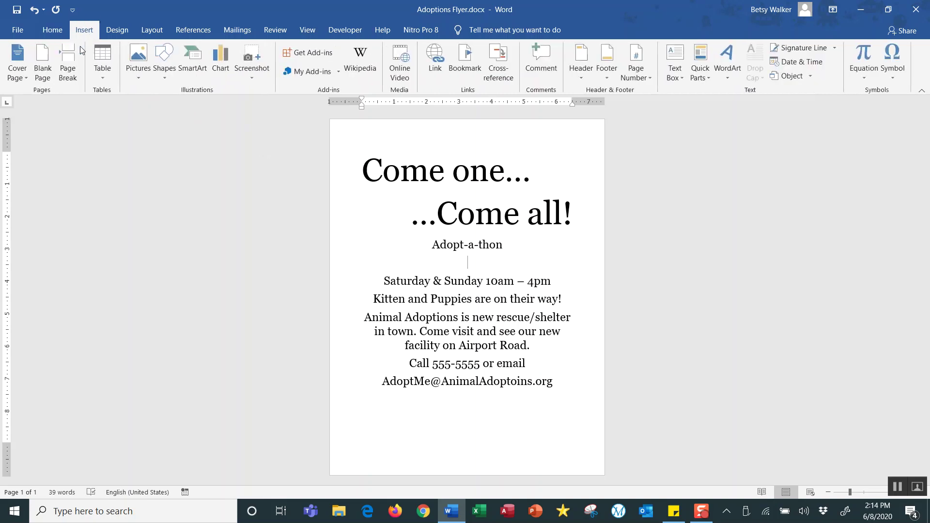
# Choose Pictures > Online Pictures to reach Bing Image Search and OneDrive.
pyautogui.click(139, 79)
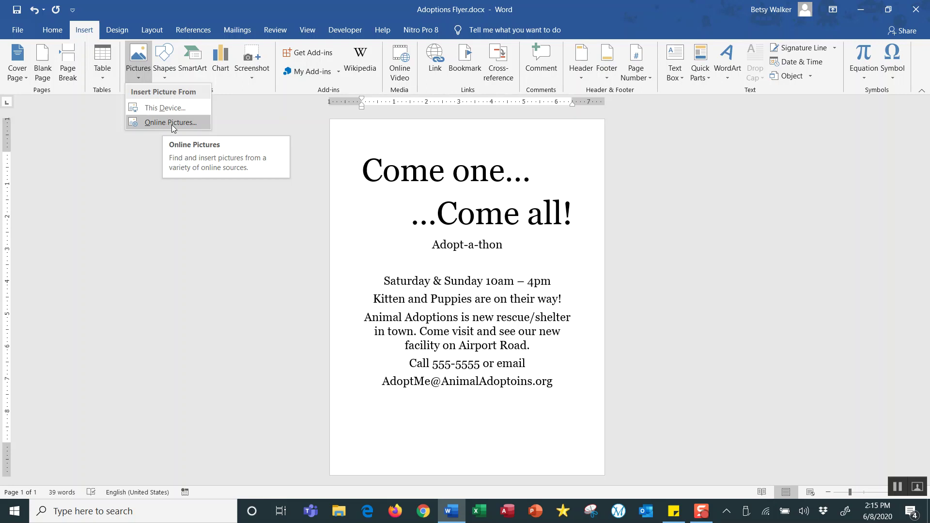
pyautogui.click(173, 127)
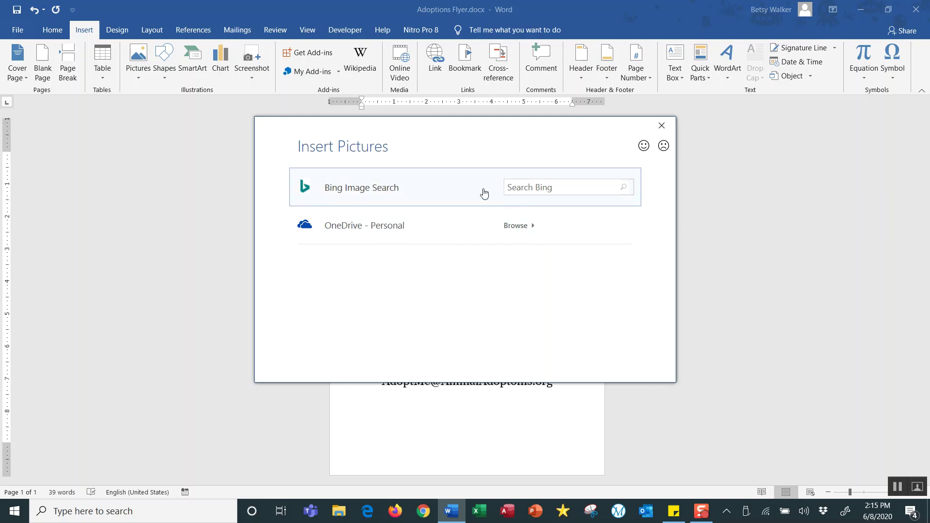
# Search Bing images for 'puppies'.
pyautogui.click(556, 188)
pyautogui.write('puppies')
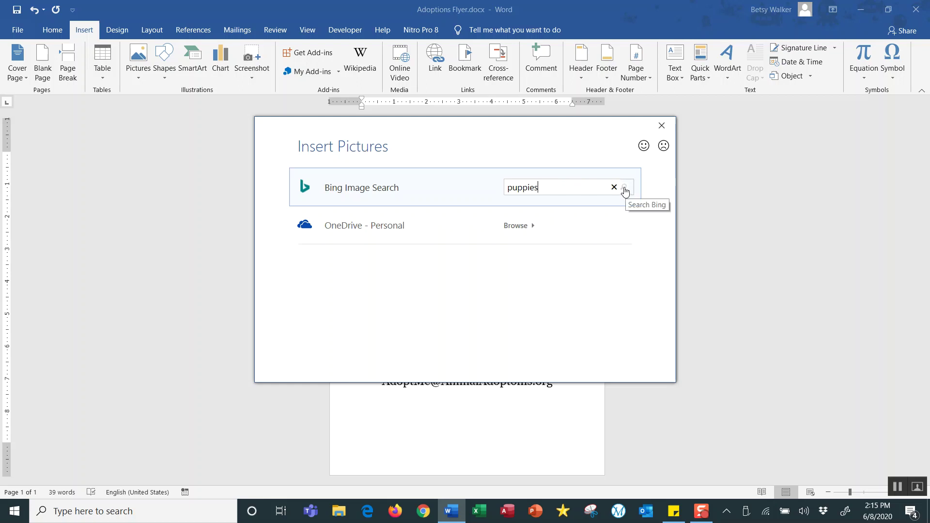
pyautogui.click(624, 191)
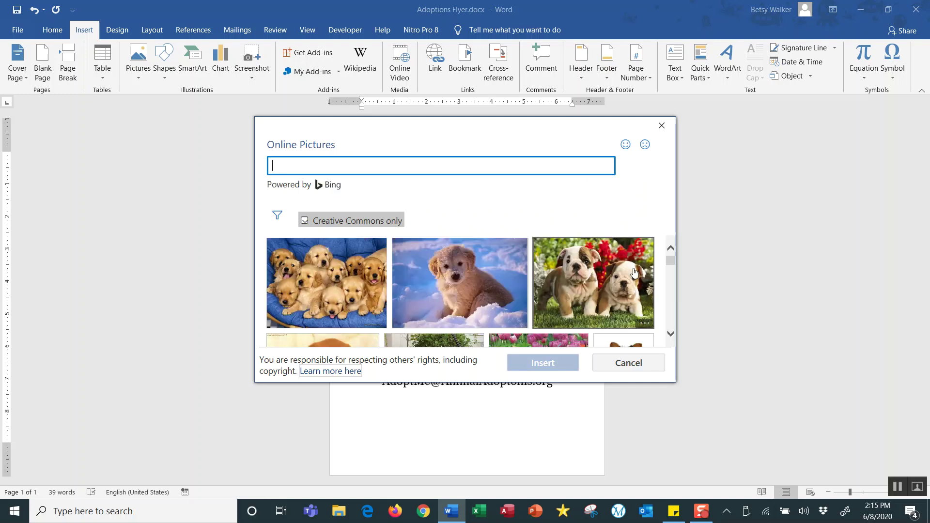
# Insert the photo of two cuddling puppies from the search results.
pyautogui.click(670, 332)
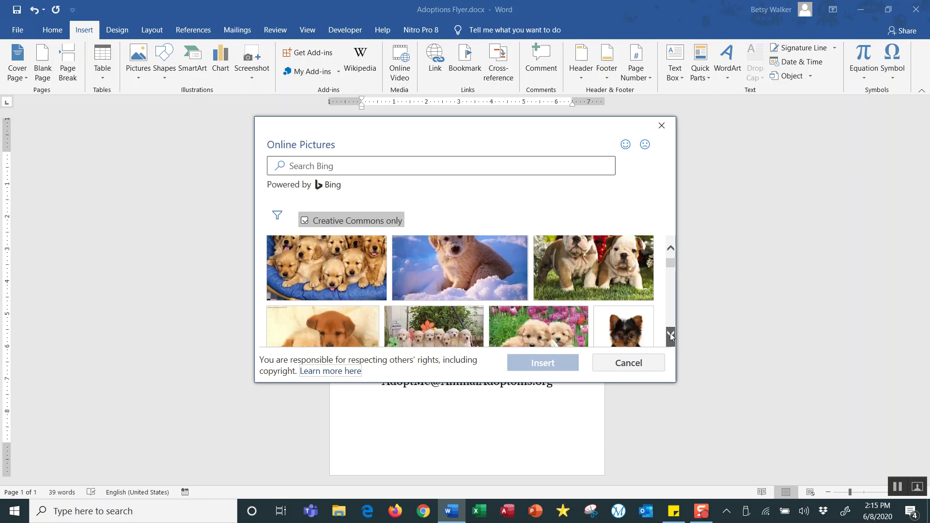
pyautogui.click(670, 335)
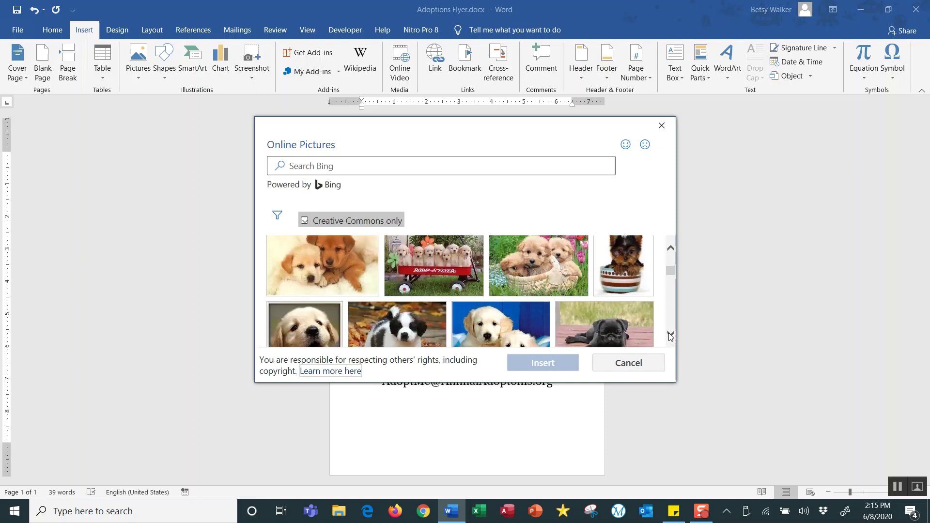
pyautogui.click(667, 333)
pyautogui.click(667, 334)
pyautogui.click(667, 333)
pyautogui.click(667, 333)
pyautogui.click(669, 335)
pyautogui.click(668, 335)
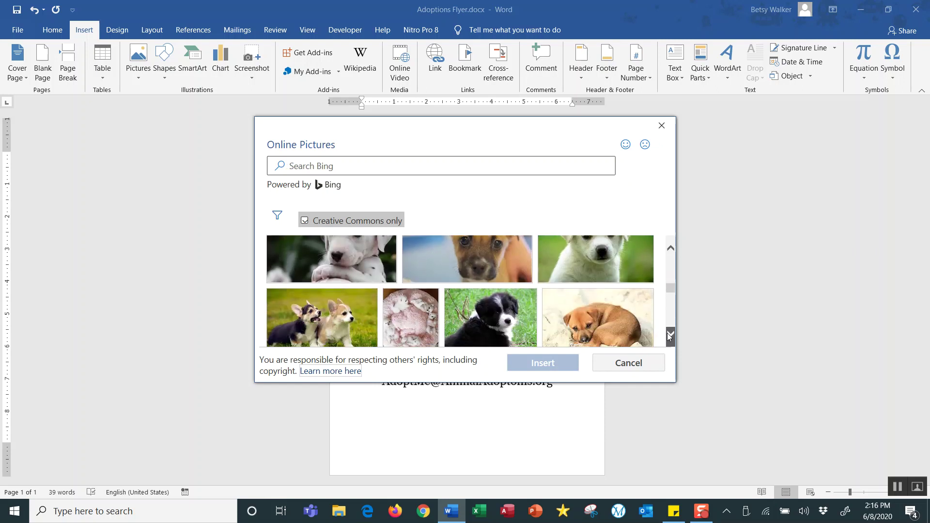
pyautogui.click(668, 335)
pyautogui.click(669, 335)
pyautogui.click(668, 335)
pyautogui.click(669, 335)
pyautogui.click(668, 336)
pyautogui.click(668, 335)
pyautogui.click(668, 335)
pyautogui.click(668, 335)
pyautogui.click(669, 335)
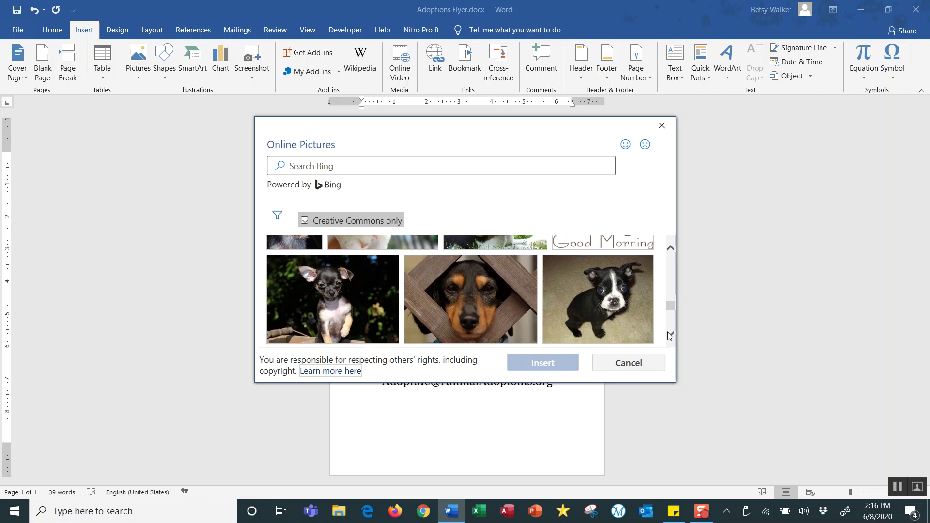
pyautogui.click(669, 336)
pyautogui.click(670, 335)
pyautogui.click(670, 335)
pyautogui.click(670, 336)
pyautogui.click(669, 336)
pyautogui.click(670, 335)
pyautogui.click(670, 335)
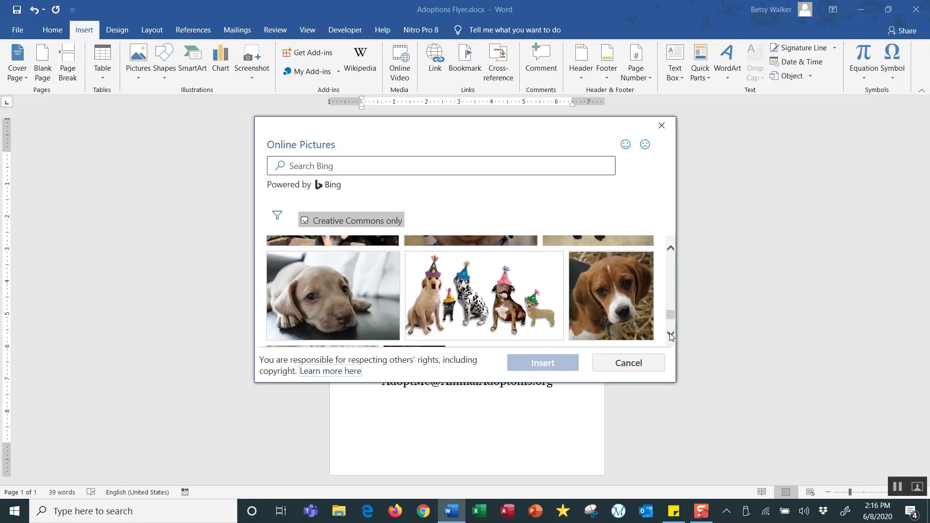
pyautogui.click(670, 335)
pyautogui.click(671, 336)
pyautogui.click(670, 336)
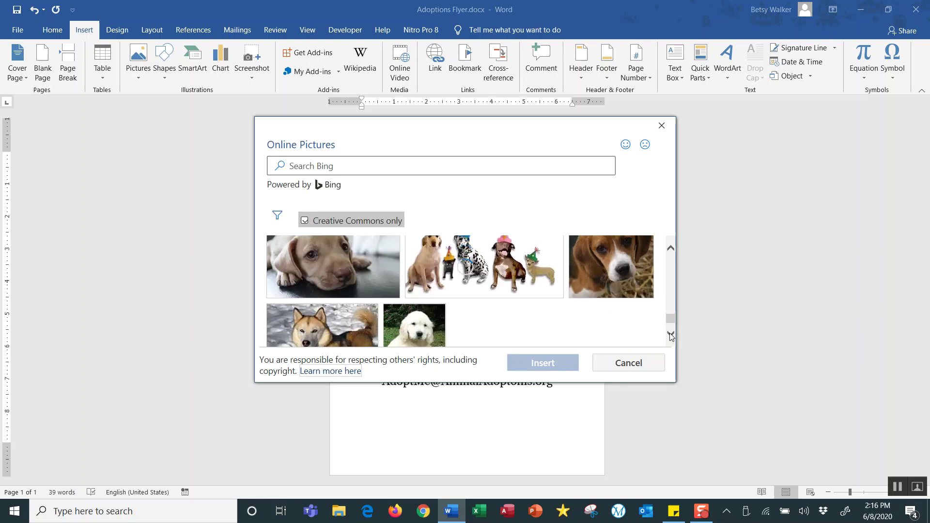
pyautogui.click(671, 336)
pyautogui.click(670, 336)
pyautogui.click(670, 336)
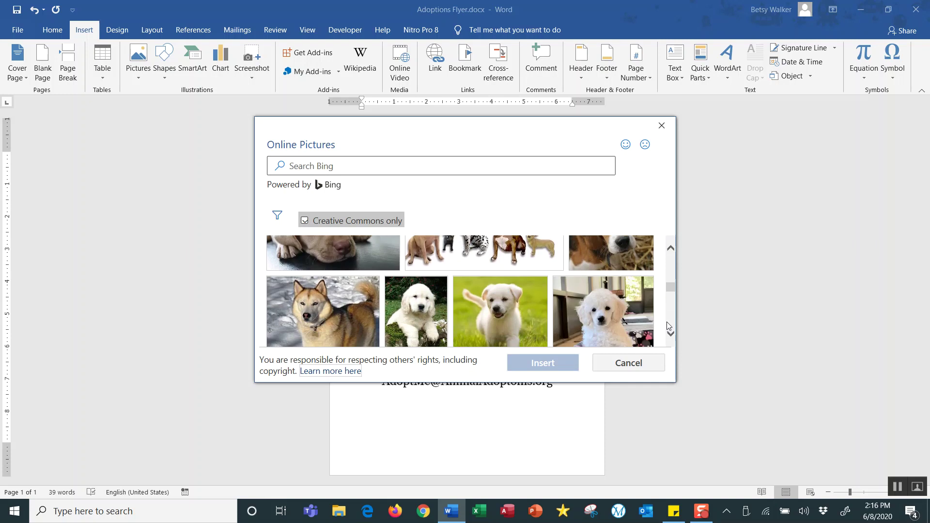
pyautogui.moveTo(673, 291); pyautogui.dragTo(673, 264)
pyautogui.moveTo(302, 314)
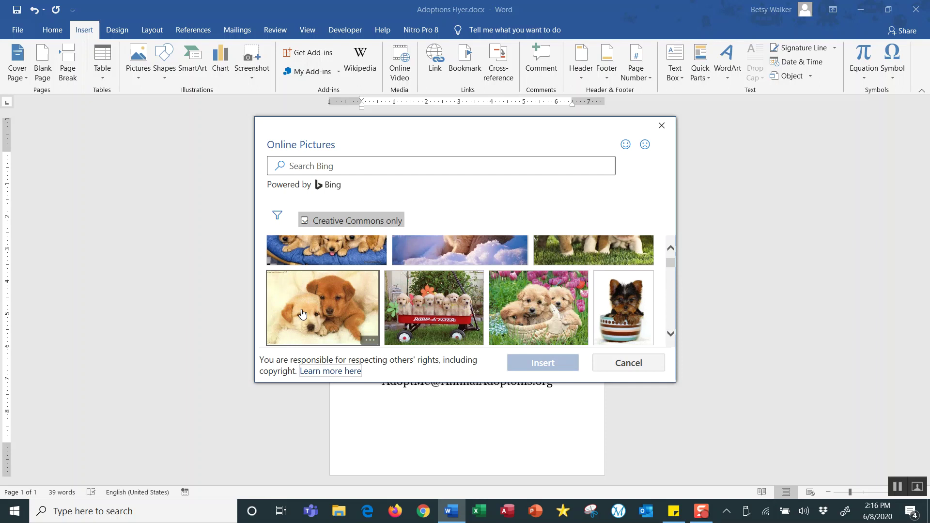
pyautogui.click(304, 309)
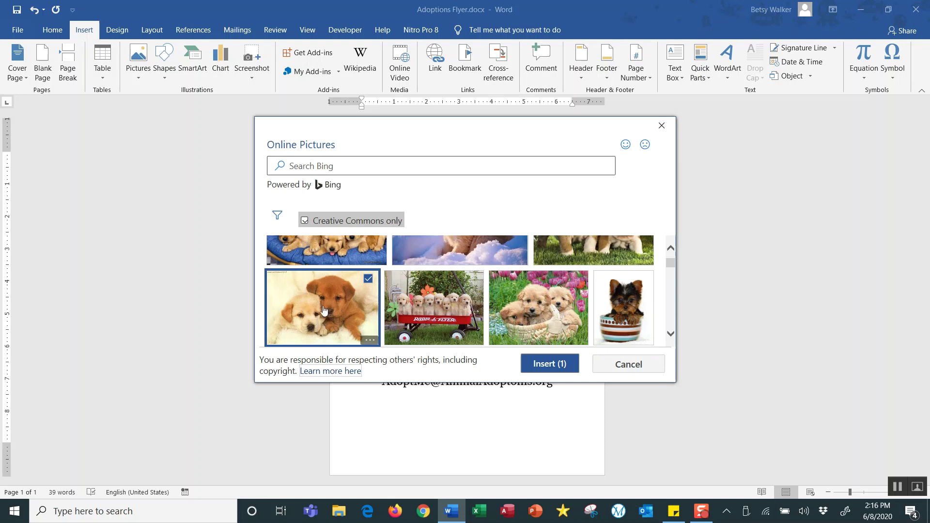
pyautogui.click(545, 367)
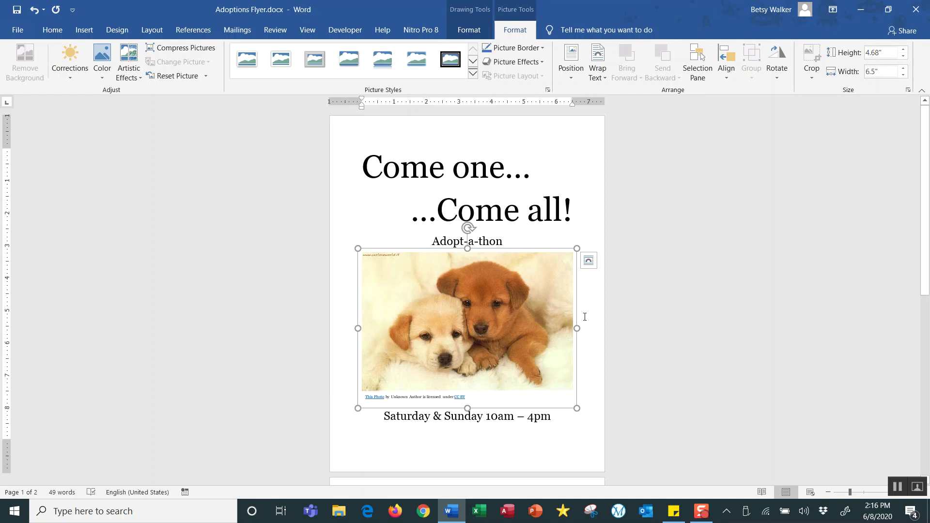
# Scroll the document to check the full-width puppy photo and its credit line.
pyautogui.moveTo(926, 148); pyautogui.dragTo(901, 142)
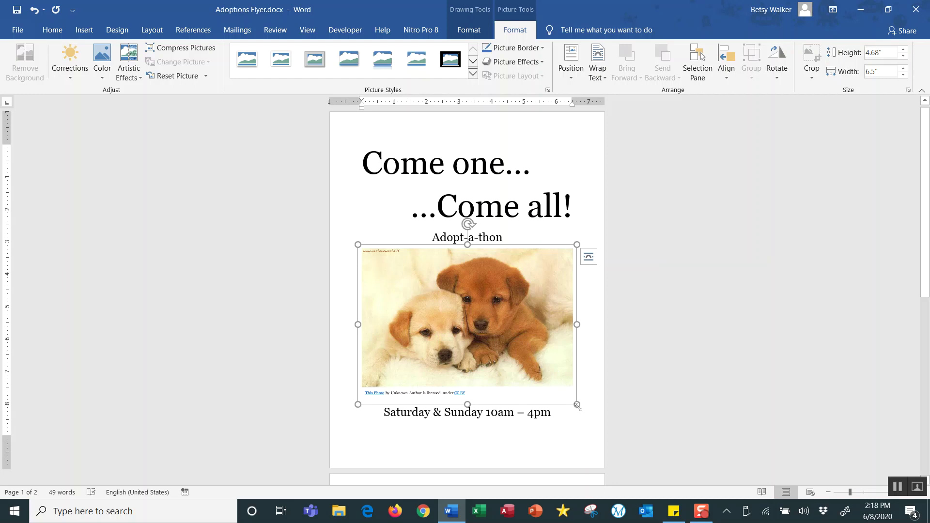
# Resize the puppy photo to about 1.97 by 2.85 inches.
pyautogui.moveTo(576, 405); pyautogui.dragTo(541, 343)
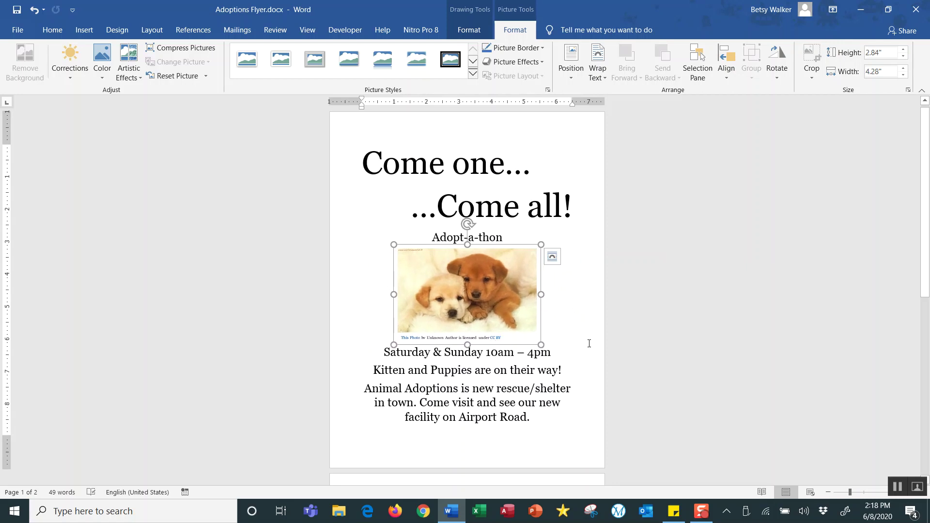
pyautogui.scroll(-5, 587, 346)
pyautogui.scroll(6, 587, 349)
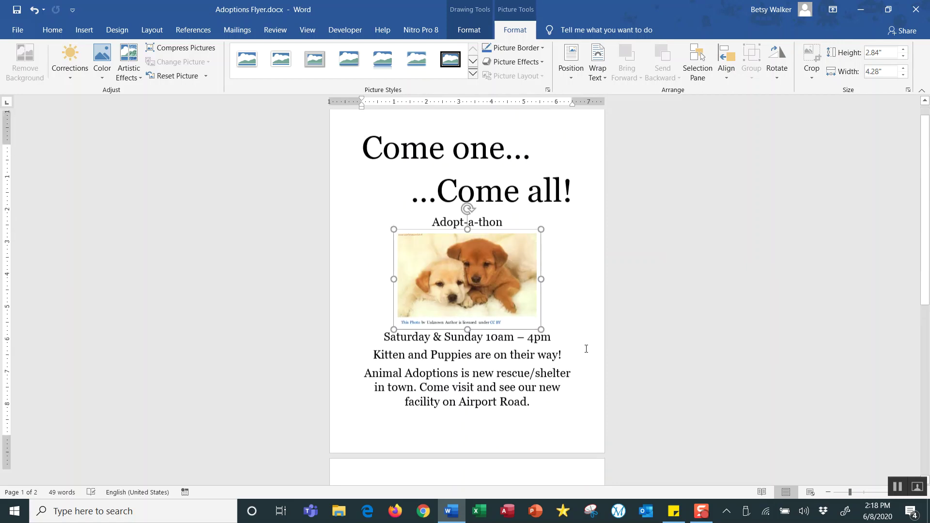
pyautogui.moveTo(541, 247); pyautogui.dragTo(492, 277)
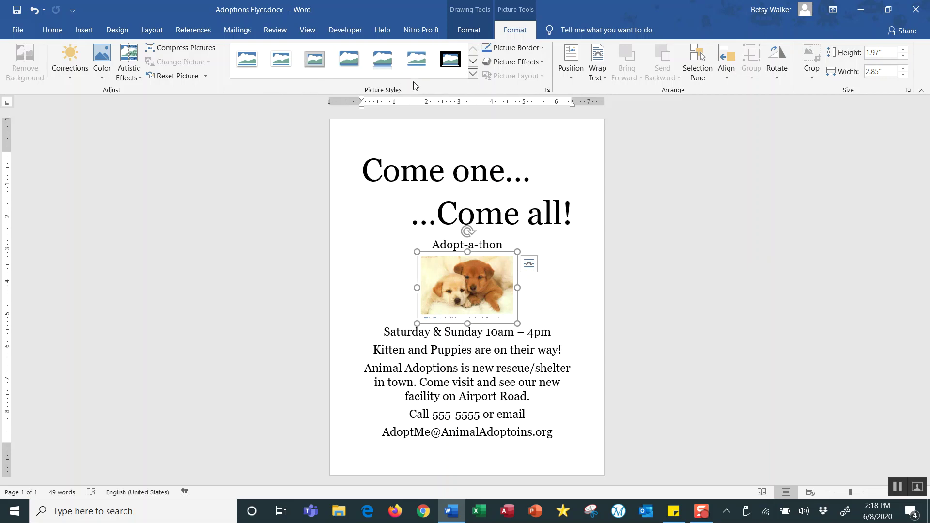
# Apply the Bevel Rectangle picture style to the puppy photo.
pyautogui.click(473, 75)
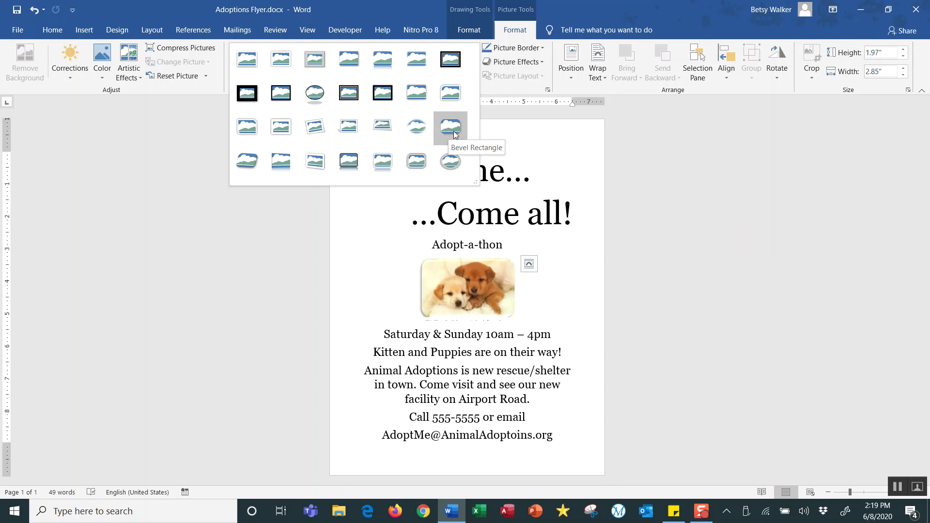
pyautogui.click(454, 134)
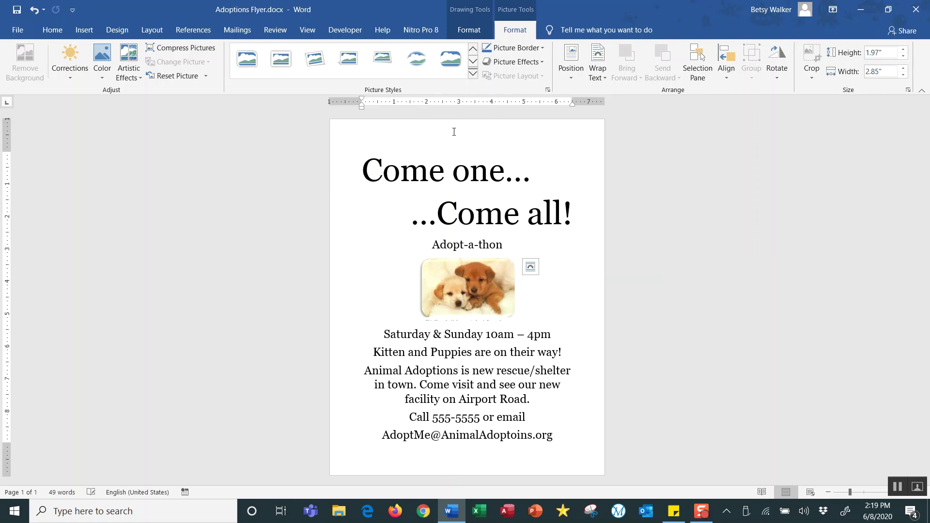
pyautogui.click(560, 172)
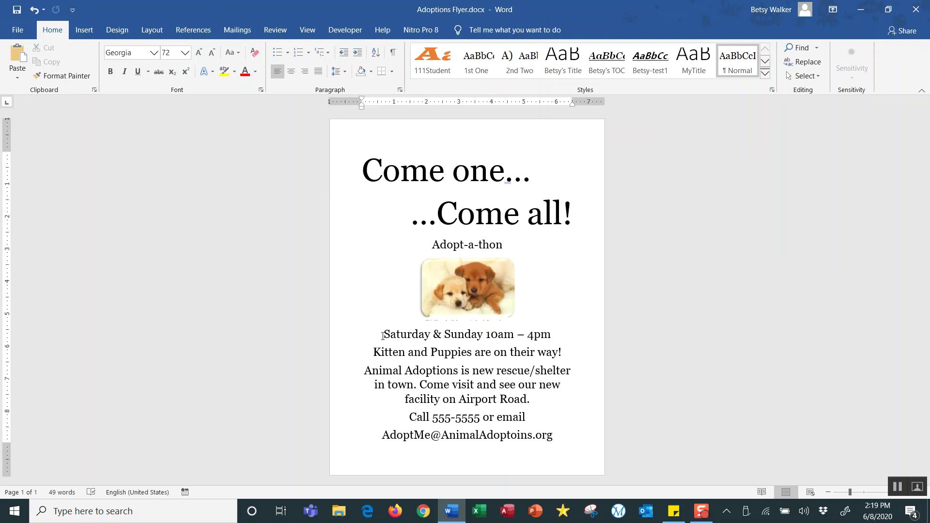
# Set the 'Saturday & Sunday 10am – 4pm' date line in the Algerian font.
pyautogui.moveTo(384, 335); pyautogui.dragTo(546, 338)
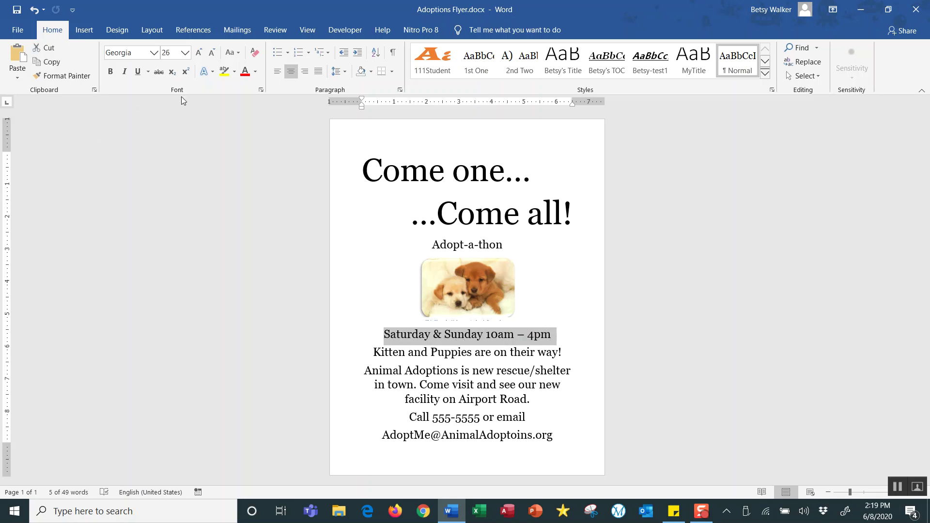
pyautogui.click(154, 53)
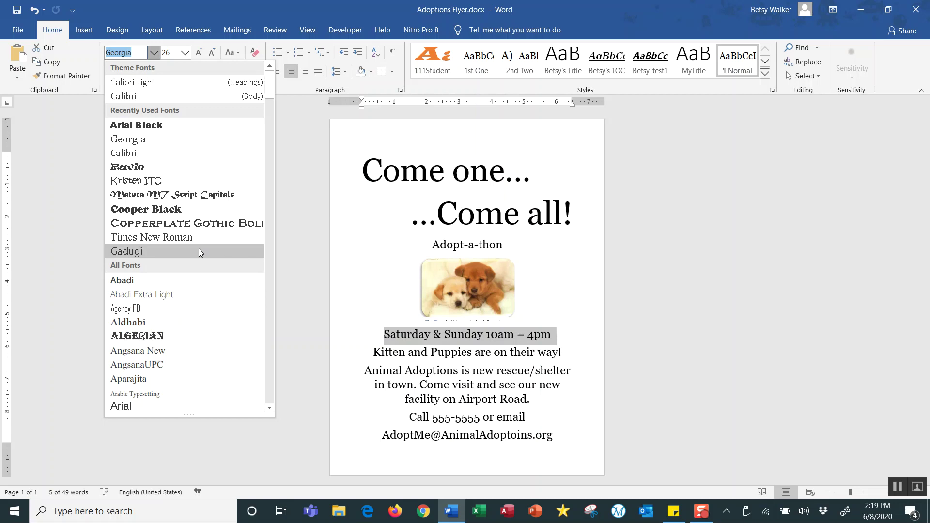
pyautogui.moveTo(271, 91); pyautogui.dragTo(272, 111)
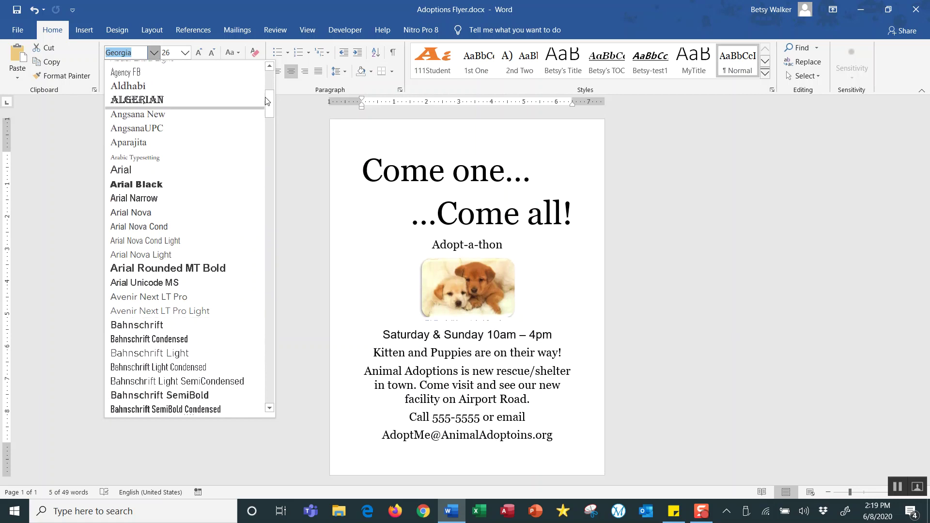
pyautogui.moveTo(270, 106); pyautogui.dragTo(269, 100)
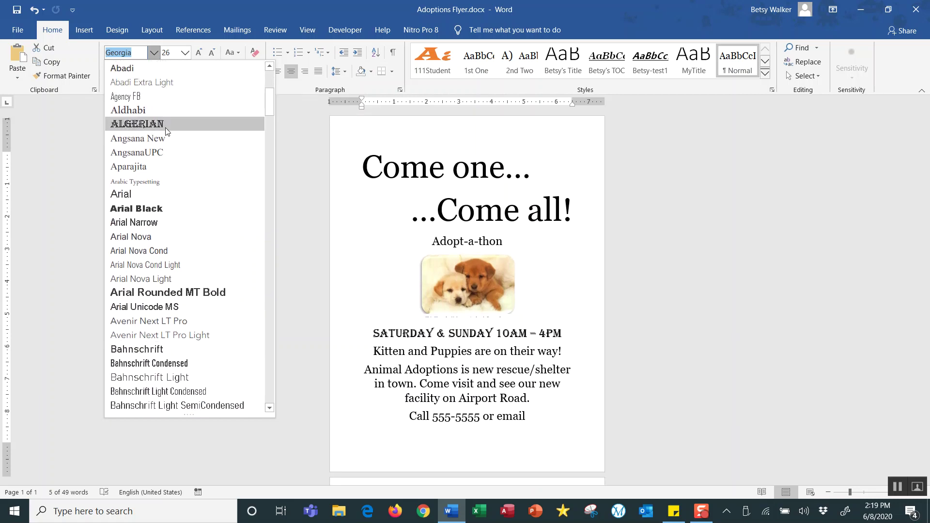
pyautogui.click(163, 131)
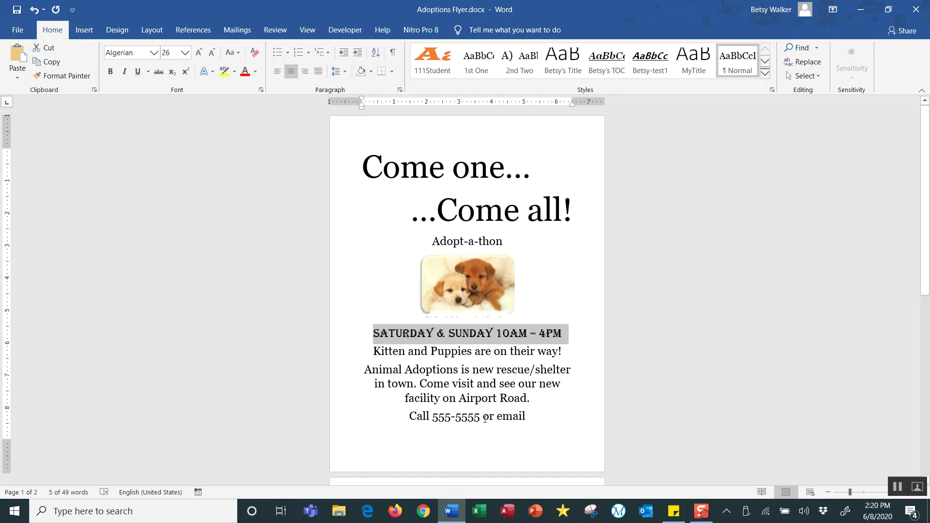
pyautogui.moveTo(925, 218)
pyautogui.mouseDown()
pyautogui.moveTo(928, 301)
pyautogui.moveTo(925, 213)
pyautogui.mouseUp()
# Remove the space after the two 'Come one... Come all!' headline paragraphs.
pyautogui.moveTo(362, 164); pyautogui.dragTo(566, 202)
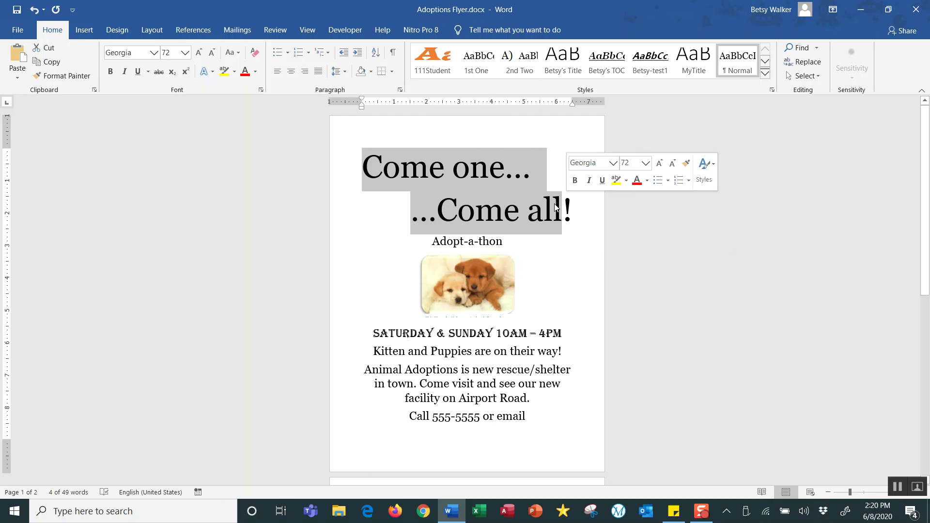
pyautogui.hotkey('shift', 'End')
pyautogui.hotkey('shift', 'Left')
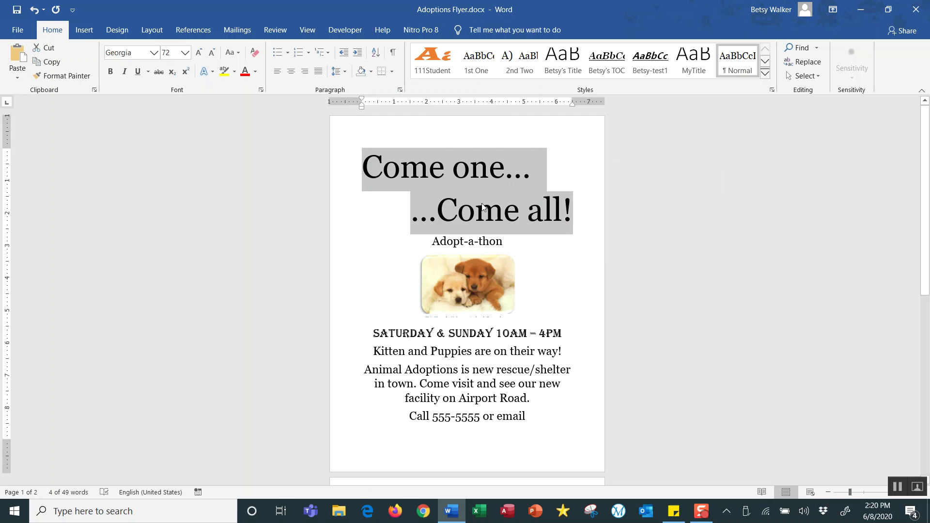
pyautogui.click(346, 73)
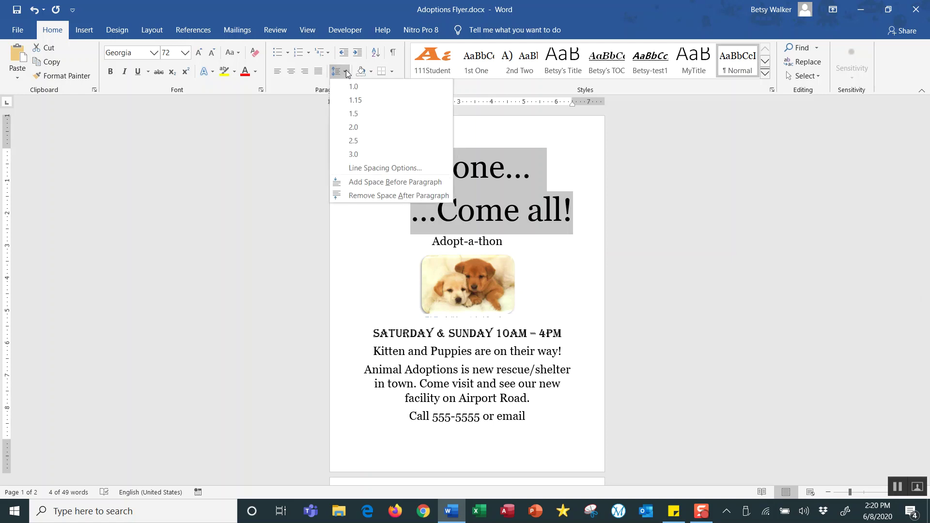
pyautogui.click(388, 195)
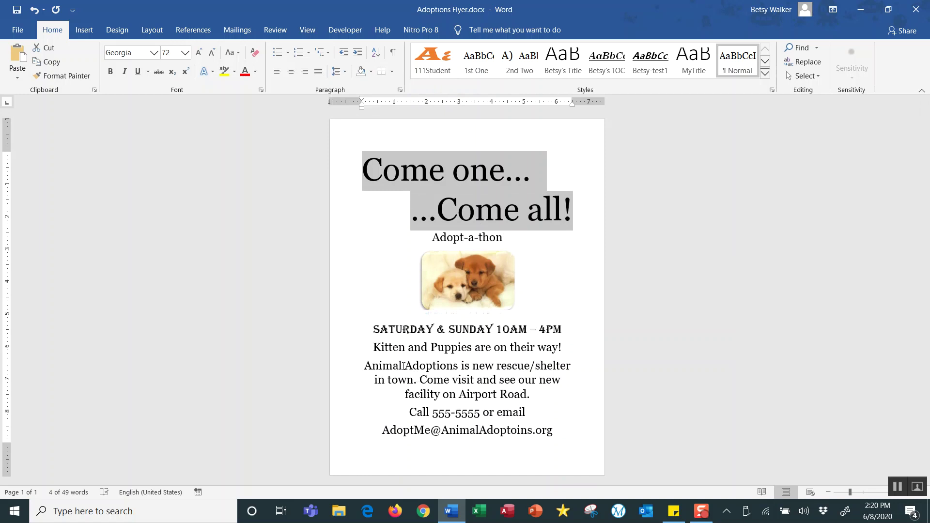
# Reduce the body lines from 'Kitten and Puppies' through the e-mail line to 18 pt.
pyautogui.moveTo(376, 348); pyautogui.dragTo(553, 431)
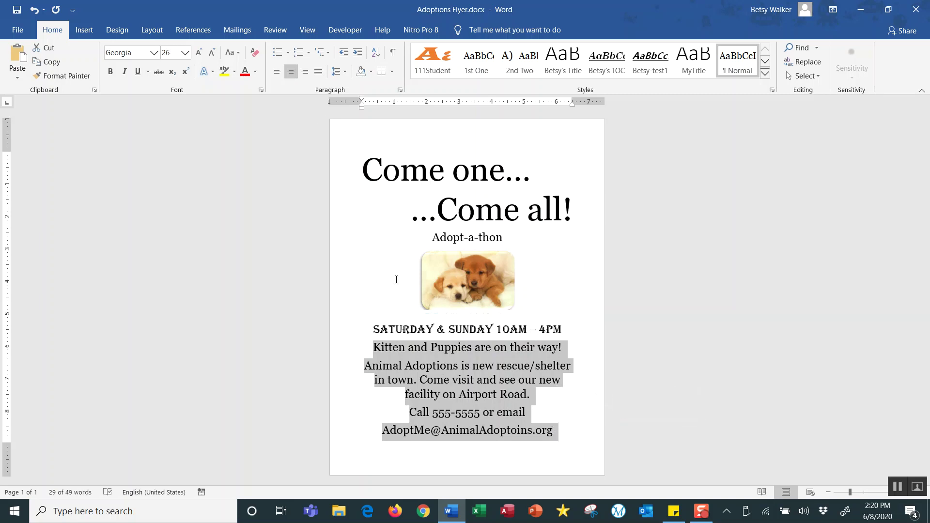
pyautogui.click(185, 54)
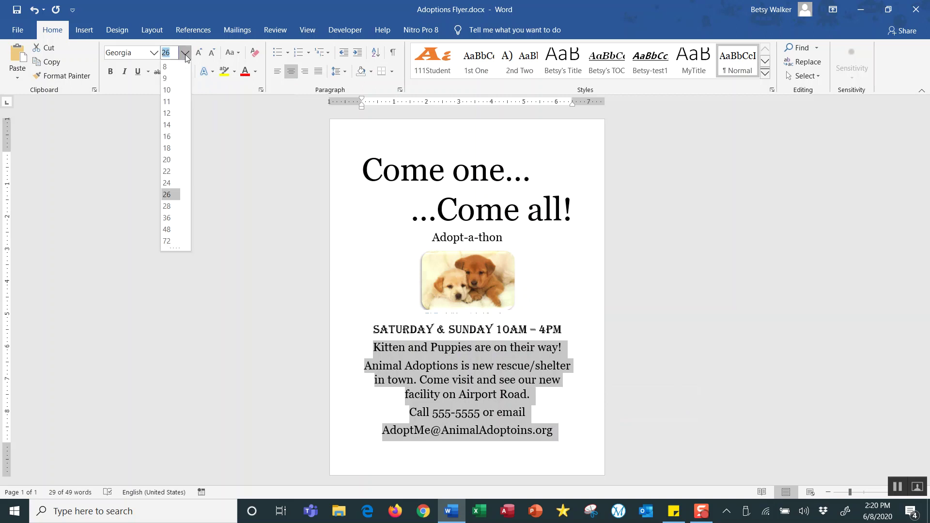
pyautogui.click(167, 148)
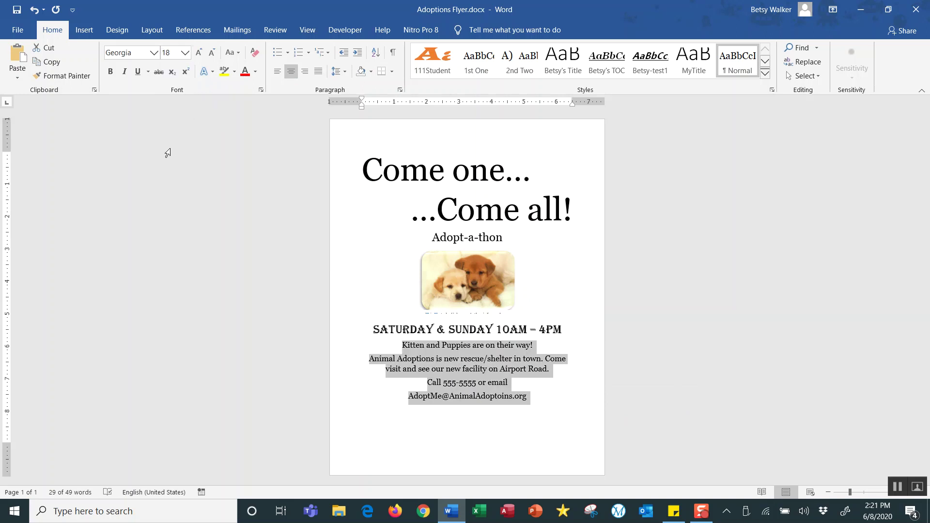
pyautogui.moveTo(433, 237); pyautogui.dragTo(498, 237)
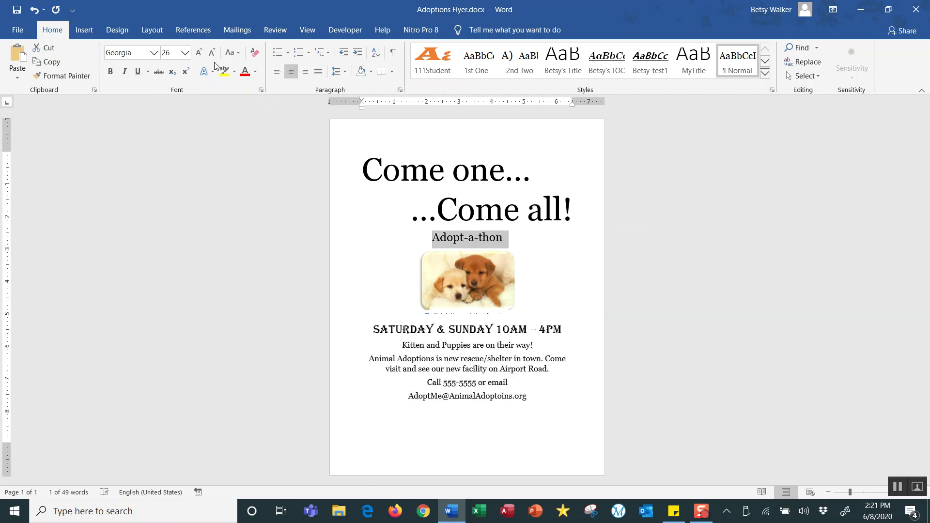
# Enlarge the Adopt-a-thon subtitle to 48 pt with Grow/Shrink Font.
pyautogui.click(199, 53)
pyautogui.click(199, 53)
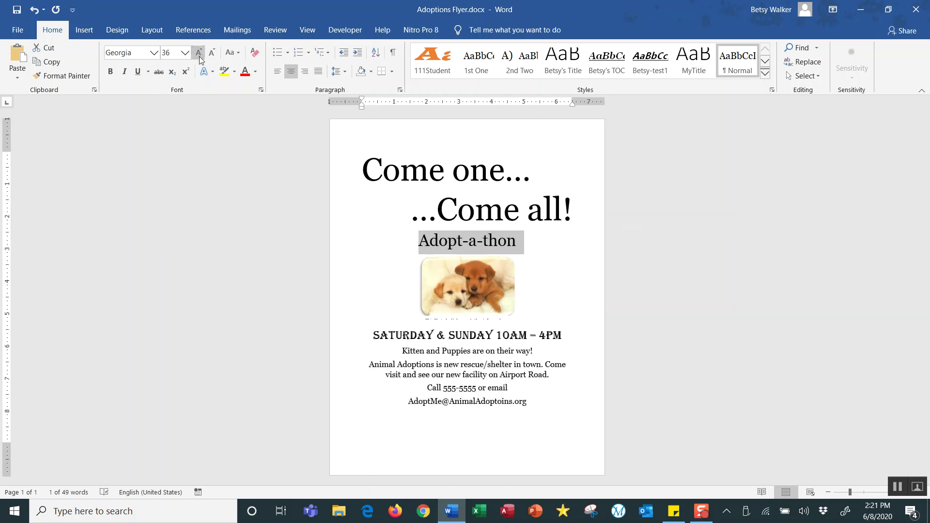
pyautogui.click(199, 53)
pyautogui.click(199, 54)
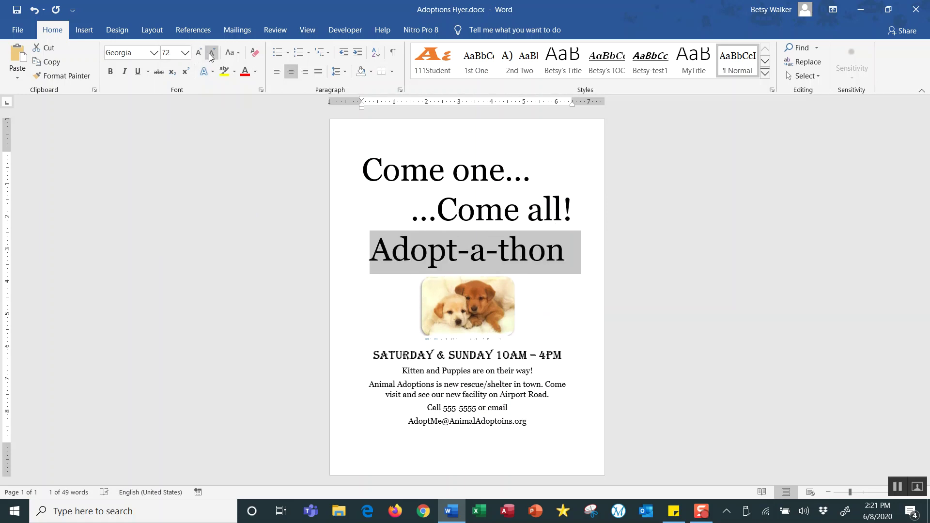
pyautogui.click(209, 56)
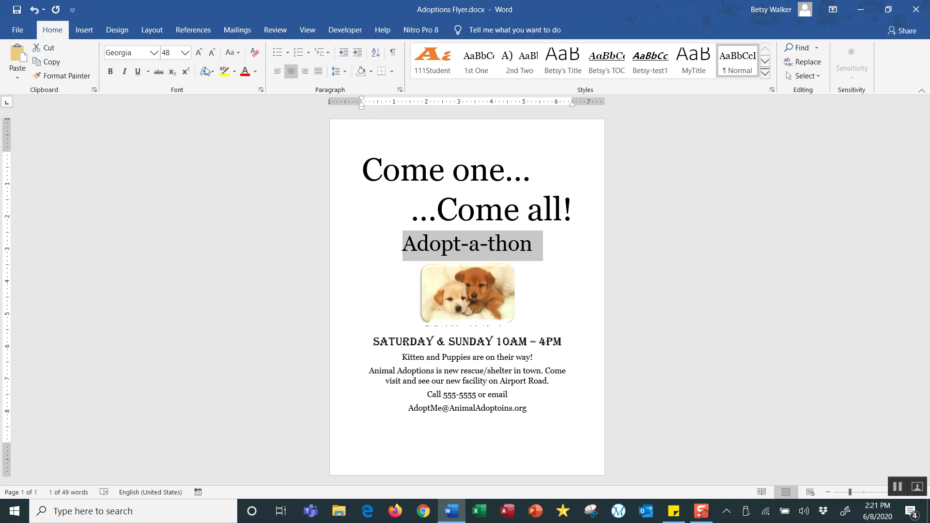
# Set the Adopt-a-thon subtitle in Cooper Black and colour it red.
pyautogui.click(154, 54)
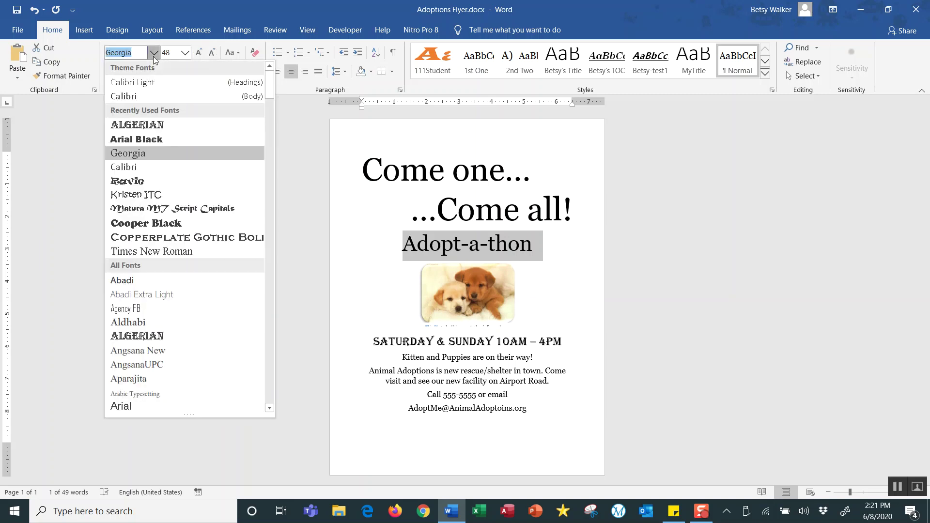
pyautogui.click(153, 224)
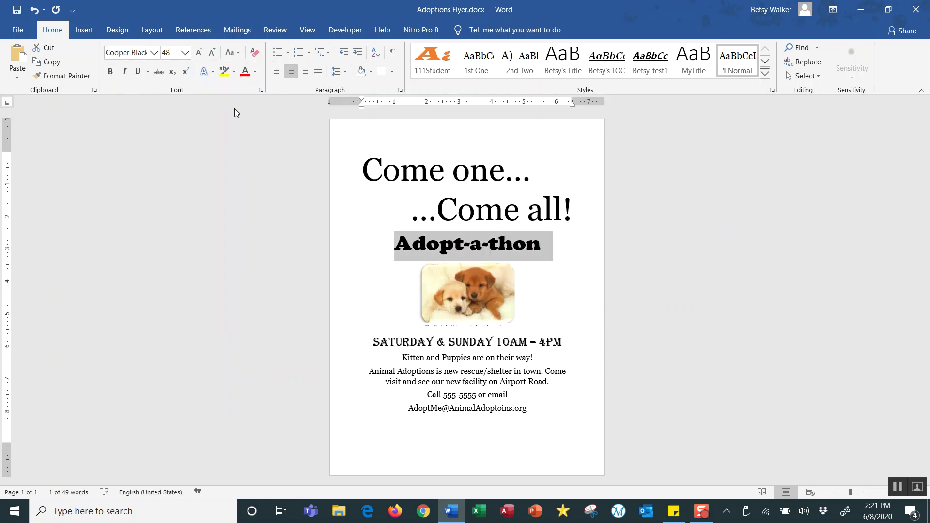
pyautogui.click(255, 73)
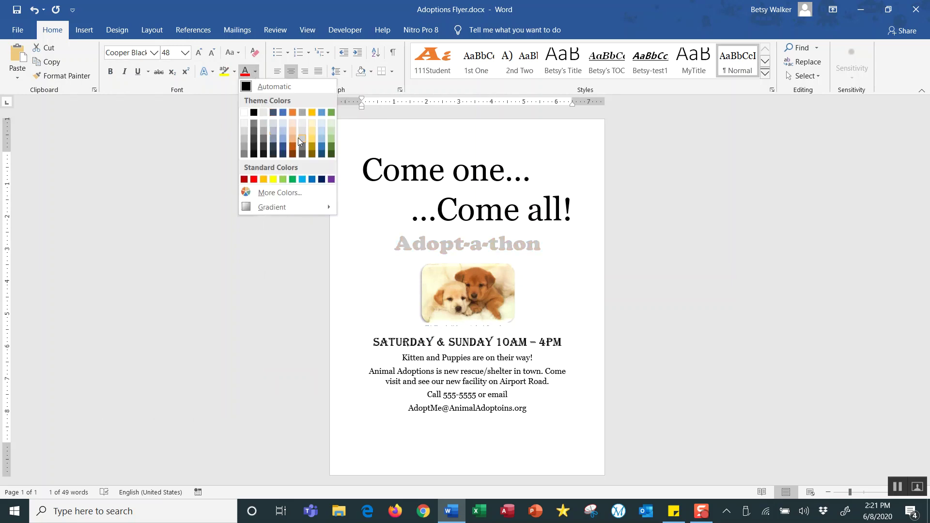
pyautogui.click(254, 179)
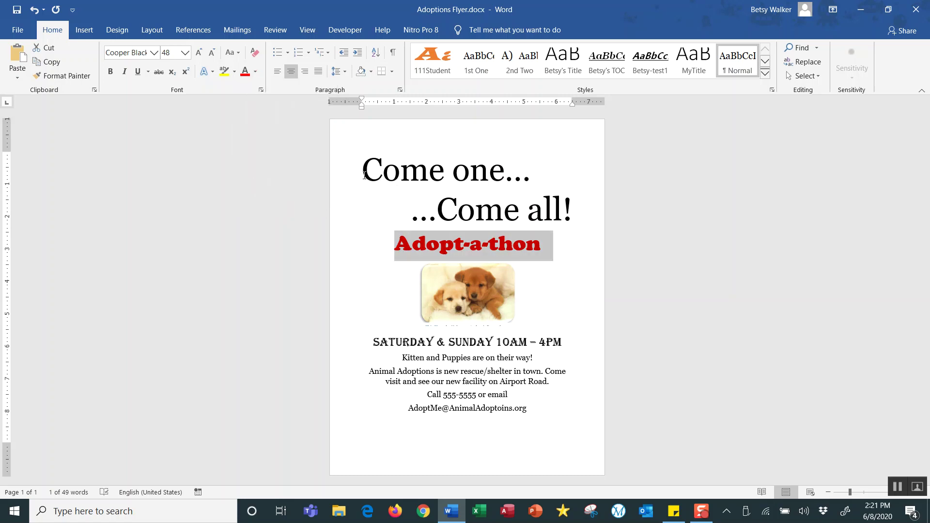
pyautogui.moveTo(363, 177); pyautogui.dragTo(570, 209)
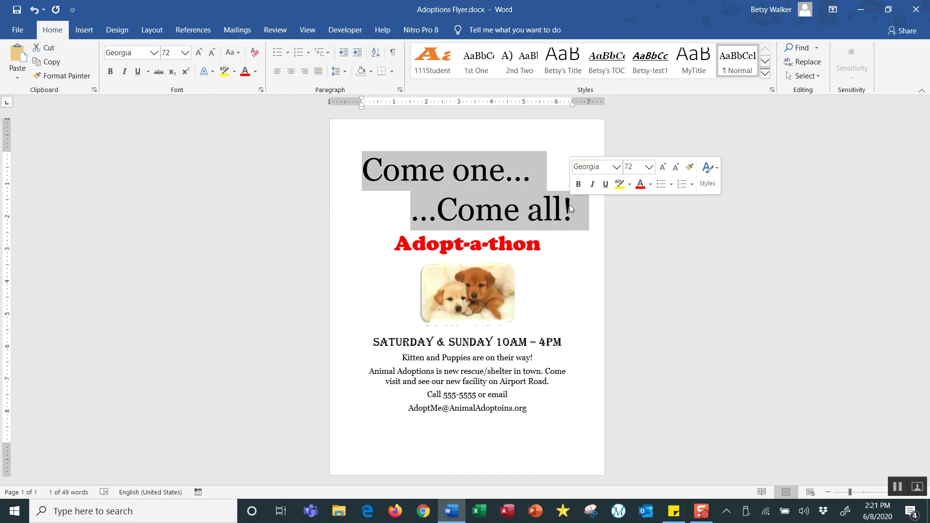
# Make the 'Come one... Come all!' headline light blue and bold.
pyautogui.click(255, 72)
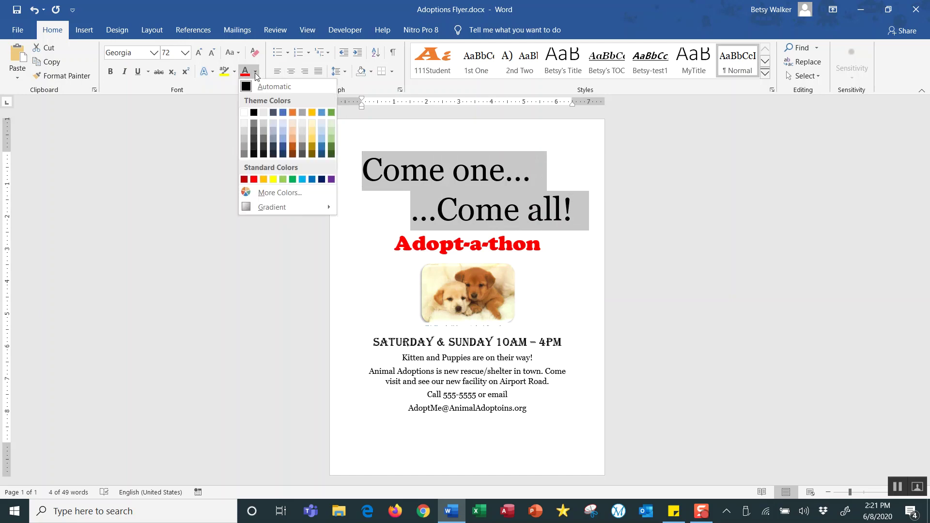
pyautogui.click(302, 179)
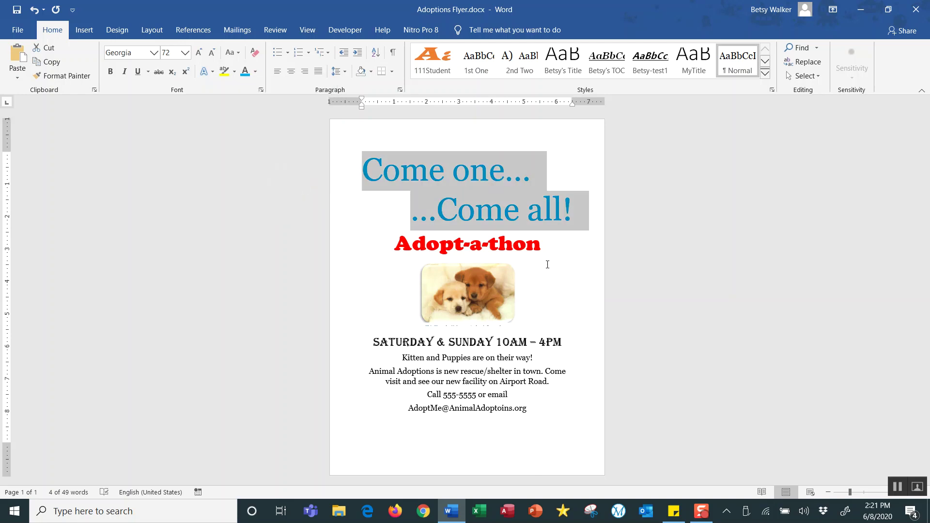
pyautogui.click(112, 74)
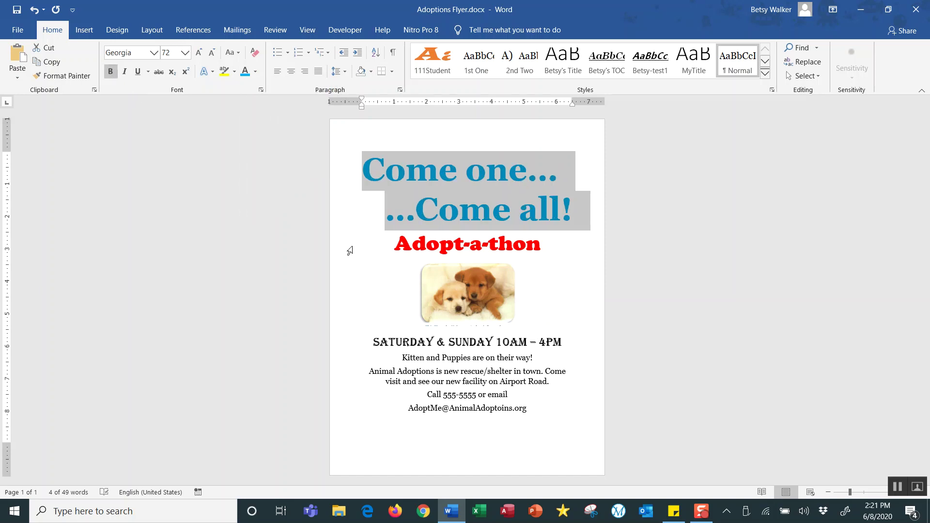
pyautogui.click(494, 369)
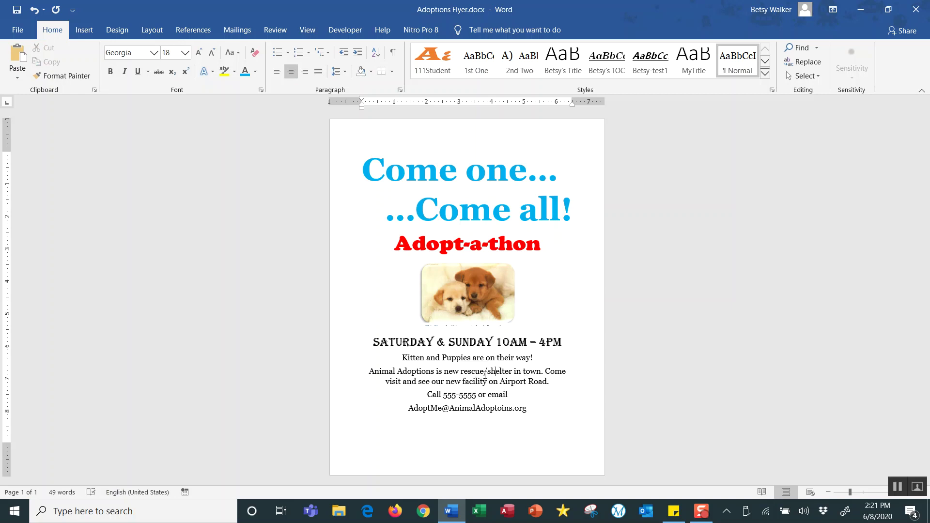
pyautogui.moveTo(409, 408); pyautogui.dragTo(528, 409)
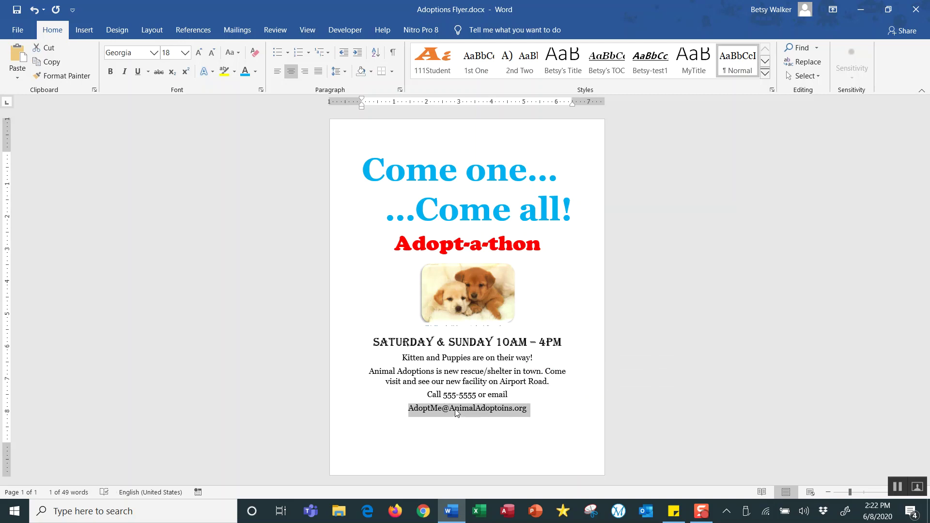
pyautogui.rightClick(456, 413)
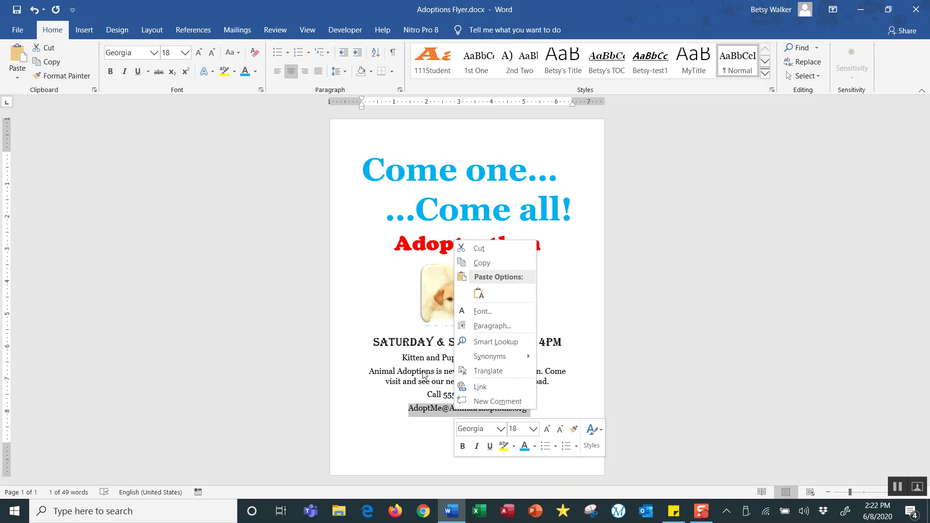
pyautogui.press('Escape')
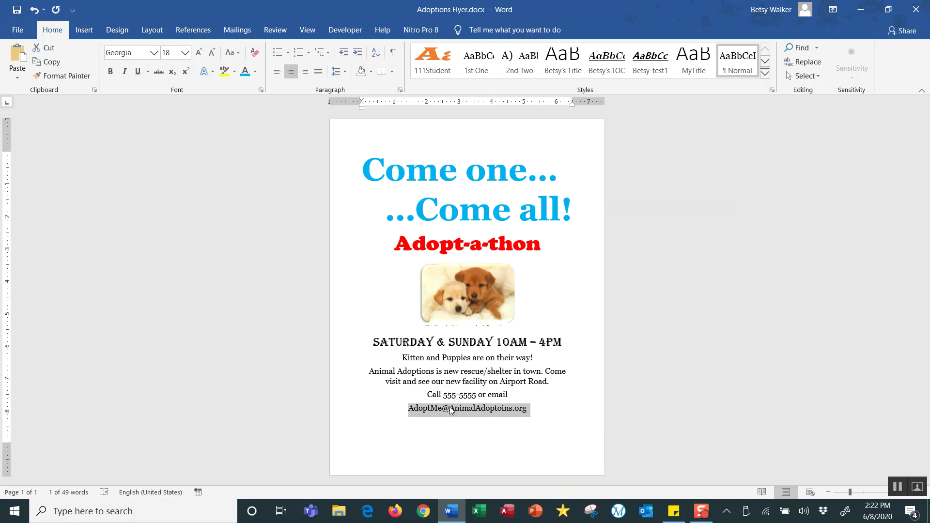
# Bold the four body lines and break 'Airport Road.' onto its own line.
pyautogui.moveTo(403, 357); pyautogui.dragTo(528, 408)
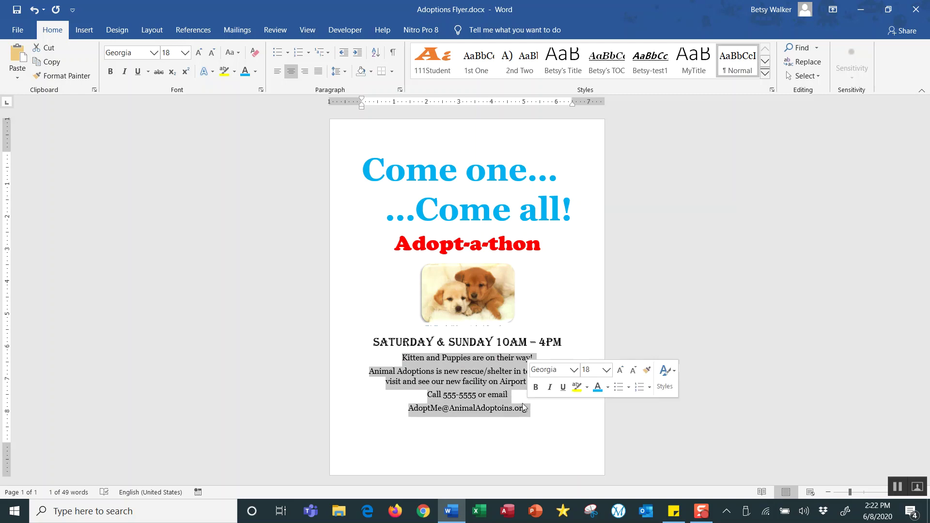
pyautogui.click(111, 72)
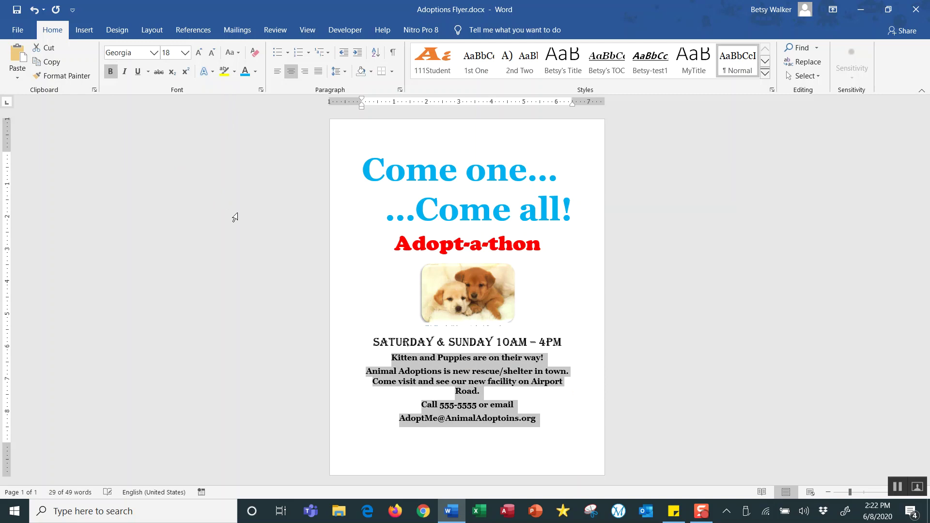
pyautogui.click(535, 381)
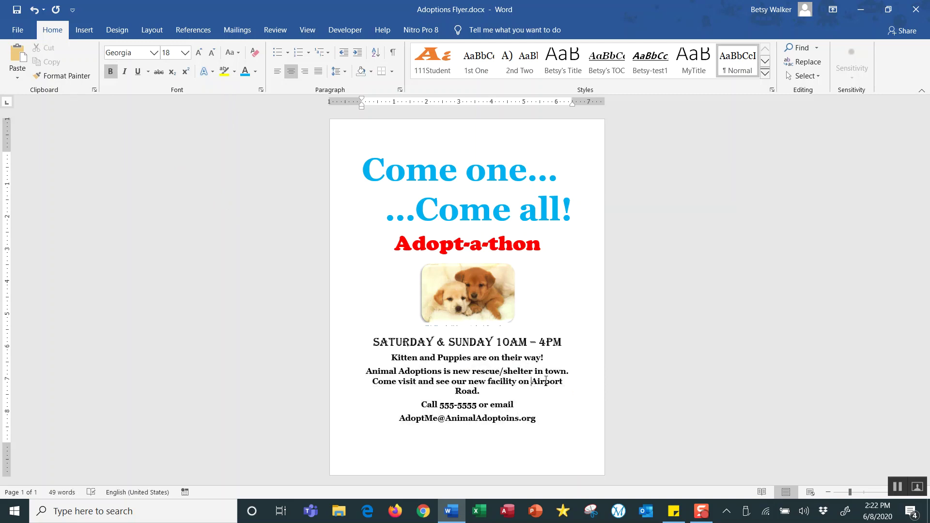
pyautogui.press('BackSpace')
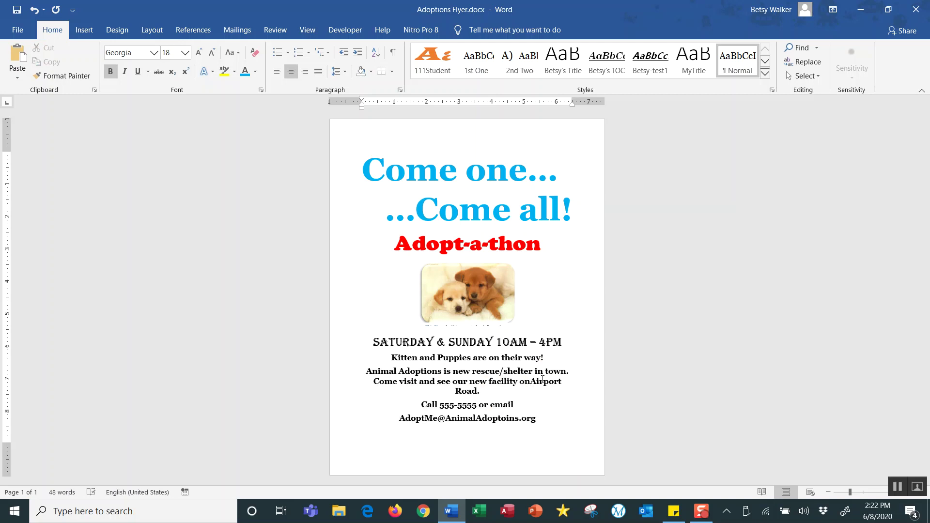
pyautogui.press('Return')
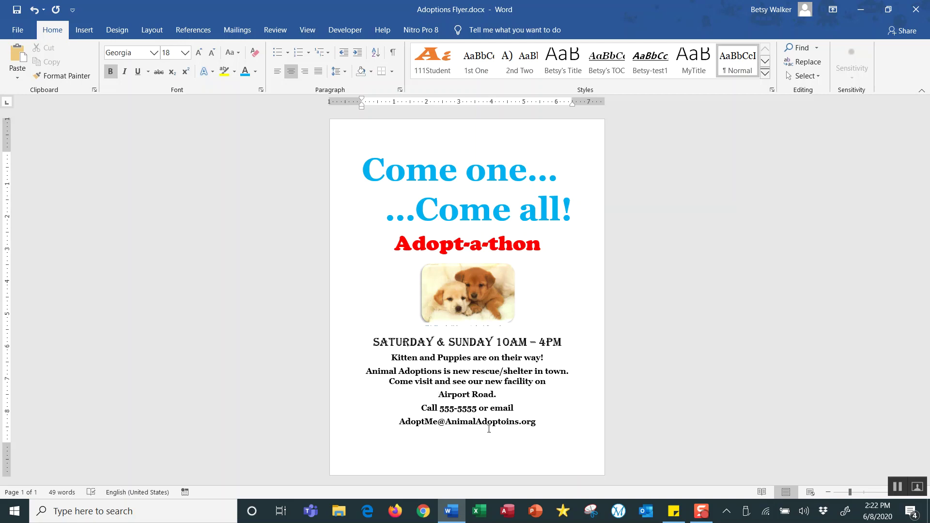
# Fix the e-mail address typo by inserting the missing 'i' and deleting the stray letter.
pyautogui.click(501, 421)
pyautogui.write('i')
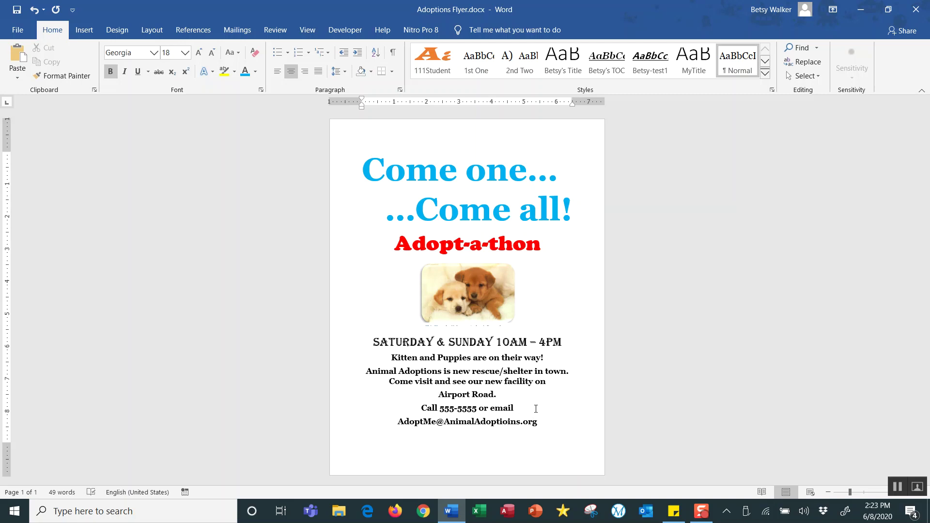
pyautogui.press('Right')
pyautogui.press('Delete')
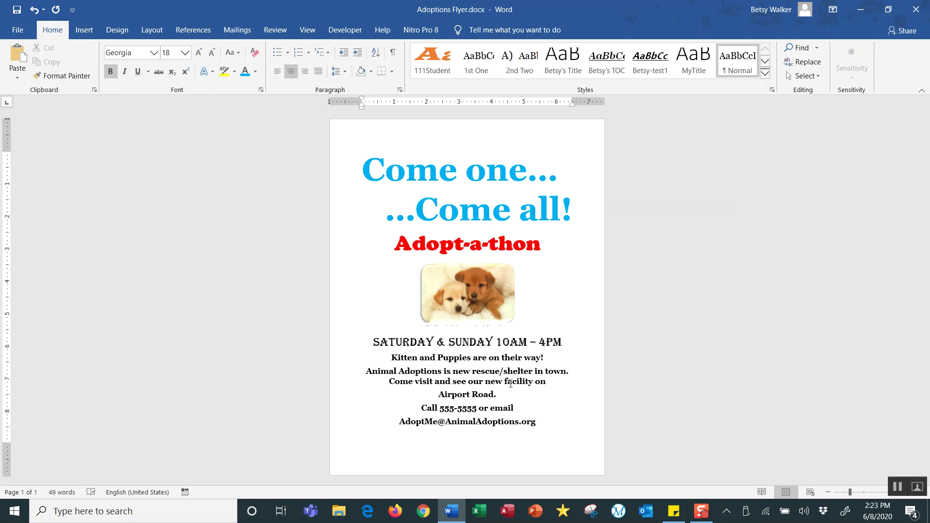
pyautogui.click(506, 369)
# Colour the 'Kitten and Puppies are on their way!' line blue.
pyautogui.moveTo(392, 357); pyautogui.dragTo(544, 359)
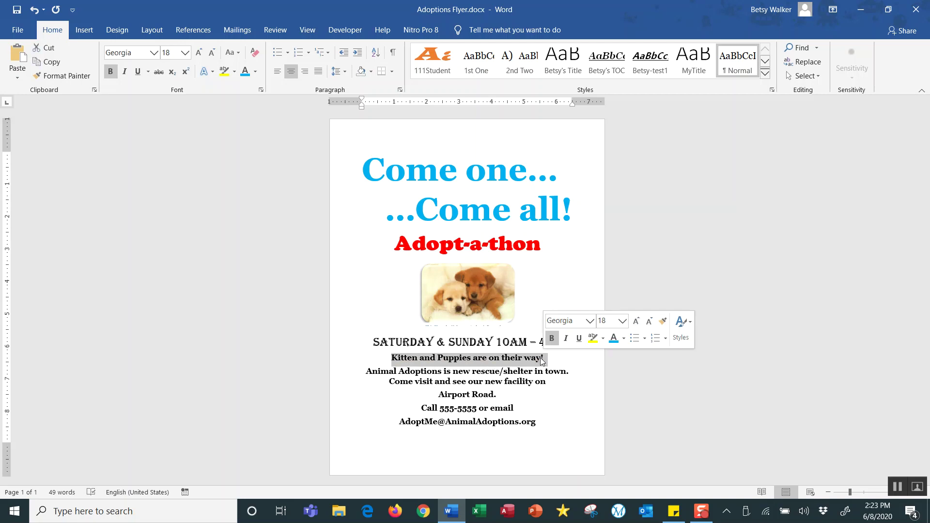
pyautogui.click(246, 76)
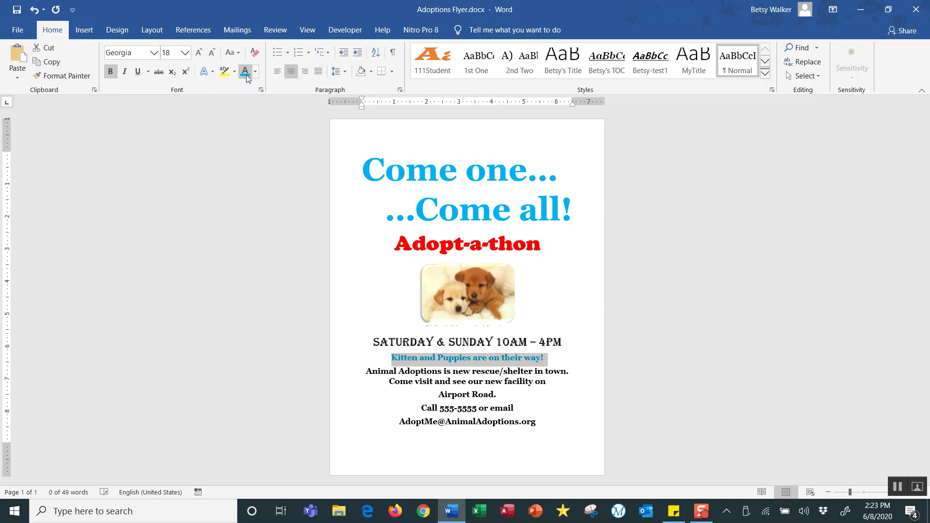
pyautogui.click(561, 302)
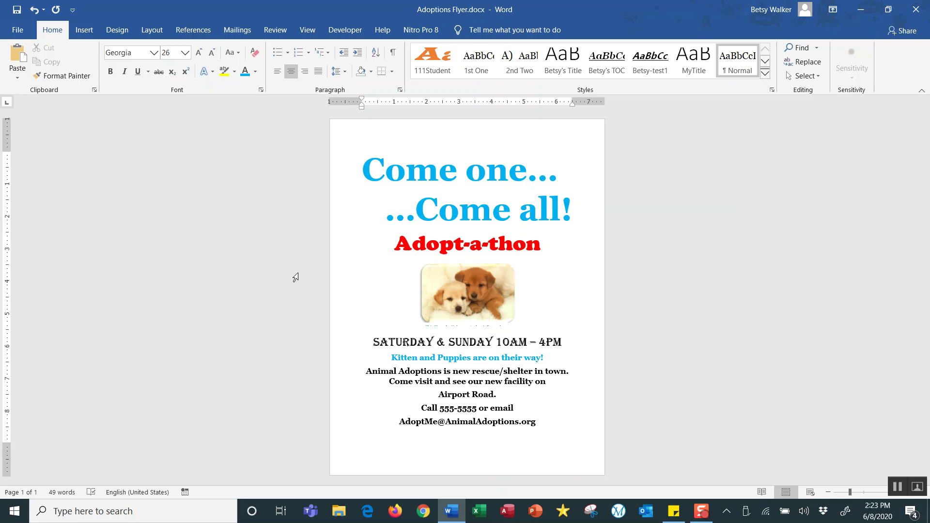
# Start a Box page border from Design > Page Borders.
pyautogui.click(122, 36)
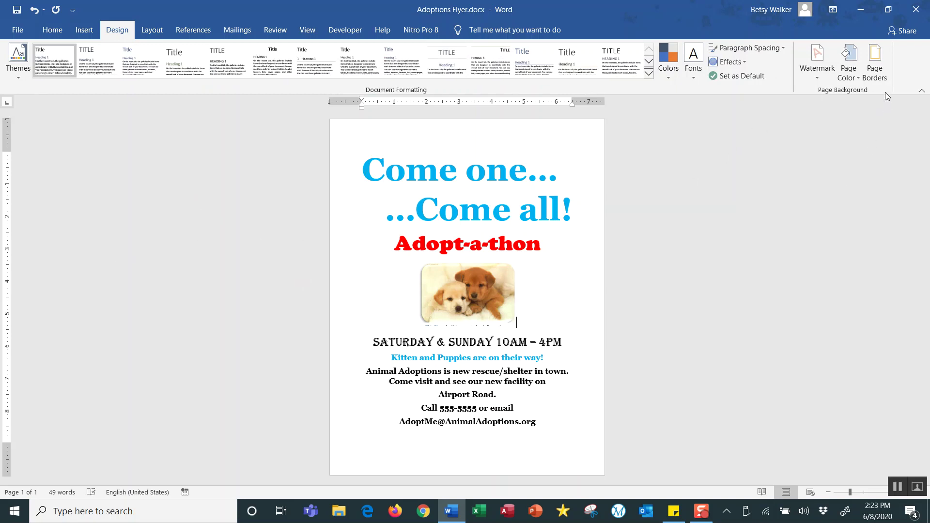
pyautogui.click(877, 68)
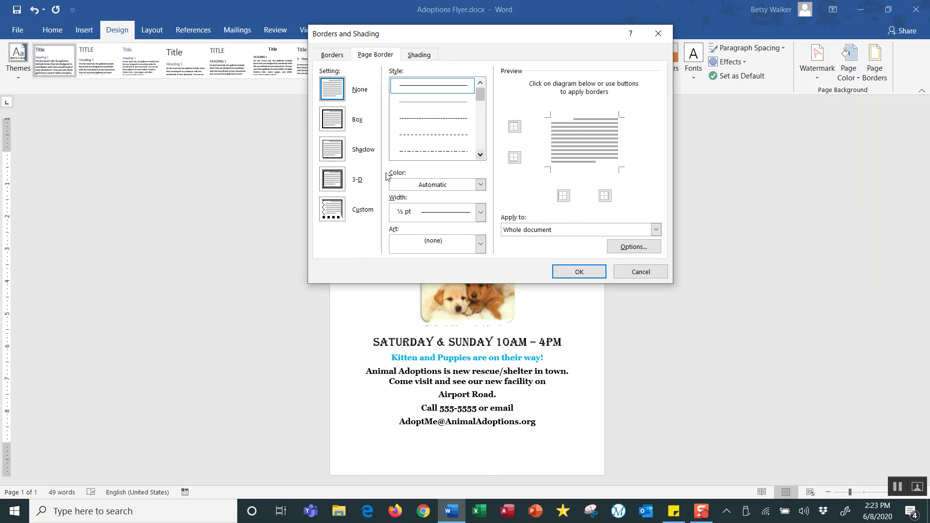
pyautogui.click(337, 124)
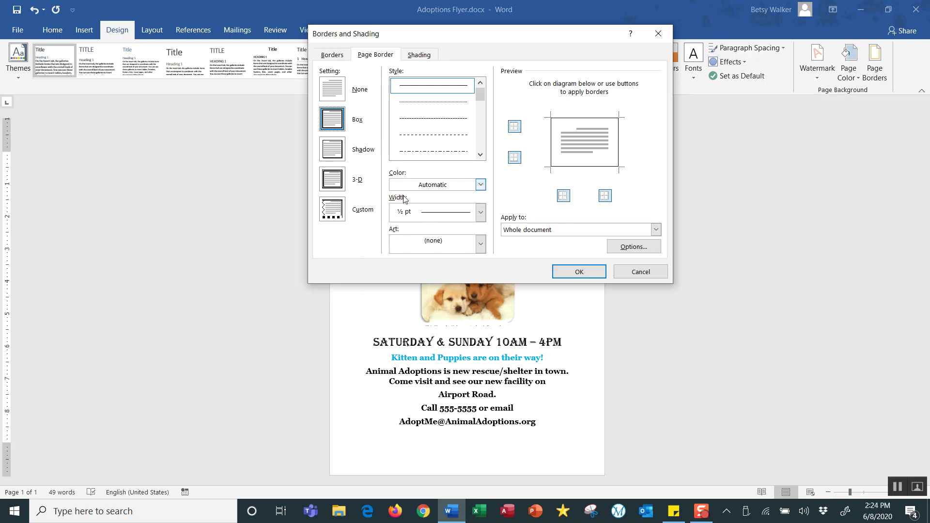
# Choose the yellow star art border at 14 pt width and apply it.
pyautogui.click(480, 245)
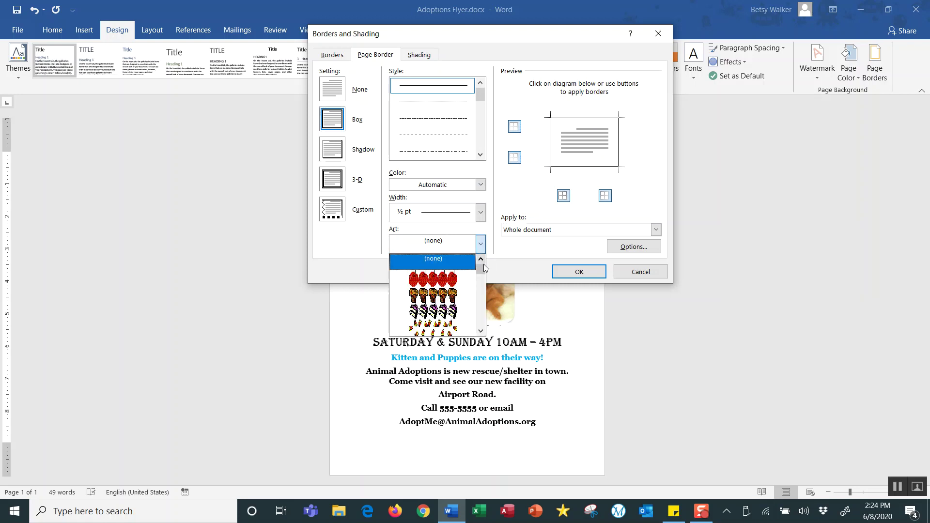
pyautogui.click(480, 331)
pyautogui.click(480, 331)
pyautogui.click(480, 331)
pyautogui.click(481, 331)
pyautogui.click(481, 332)
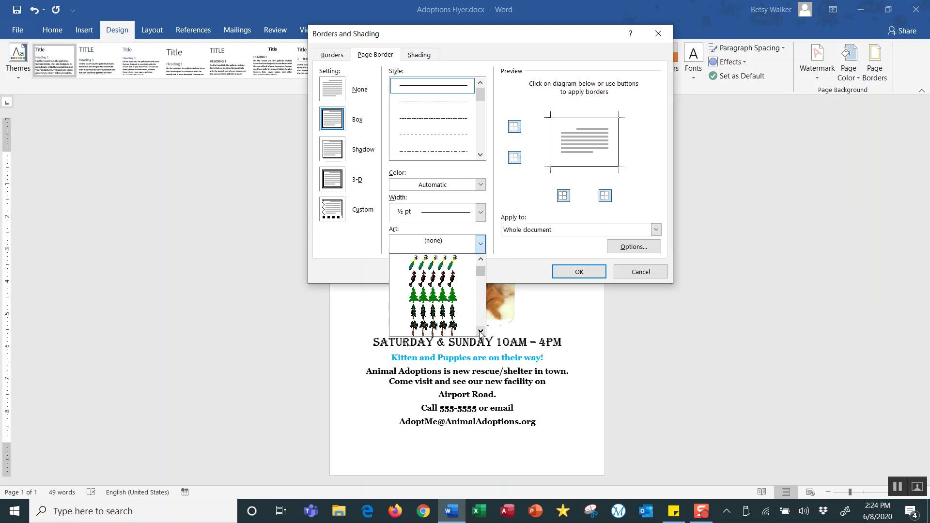
pyautogui.click(481, 331)
pyautogui.click(480, 332)
pyautogui.click(480, 331)
pyautogui.click(481, 331)
pyautogui.click(480, 331)
pyautogui.click(481, 332)
pyautogui.click(480, 331)
pyautogui.click(480, 331)
pyautogui.click(480, 331)
pyautogui.click(480, 331)
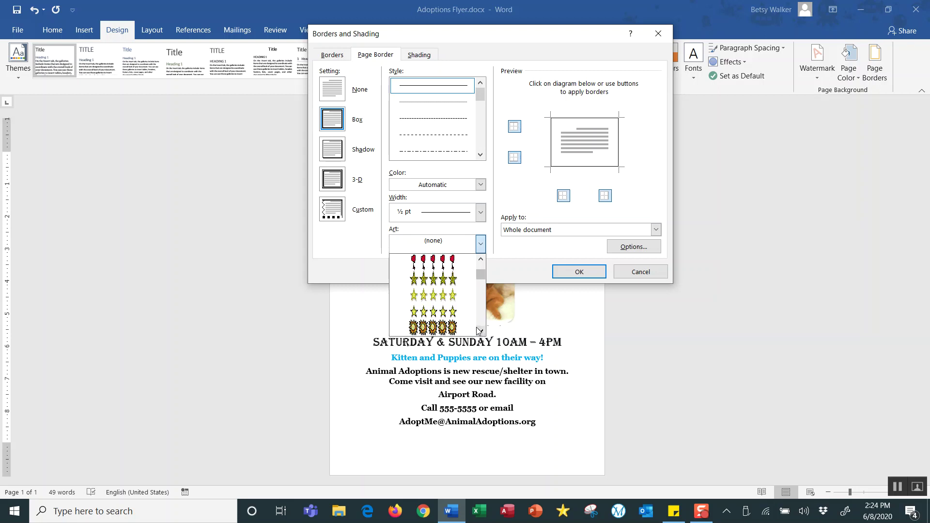
pyautogui.click(434, 312)
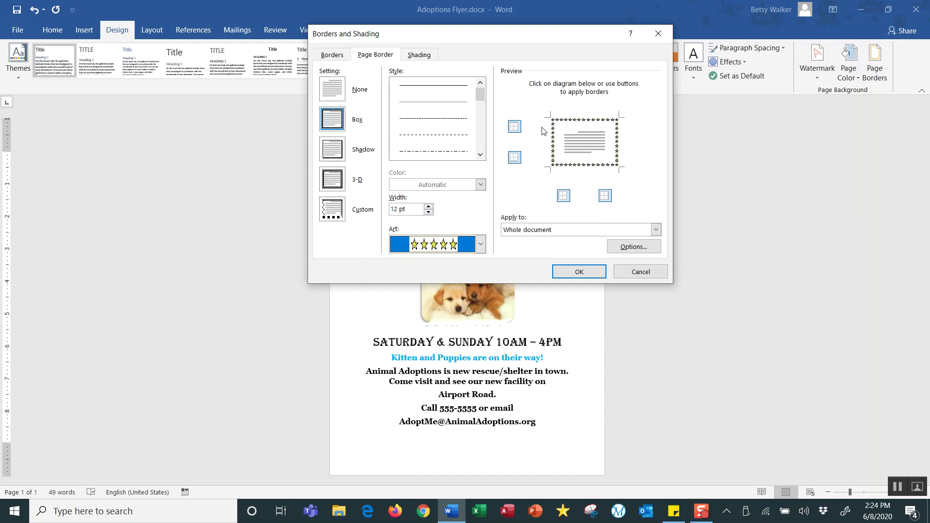
pyautogui.click(429, 207)
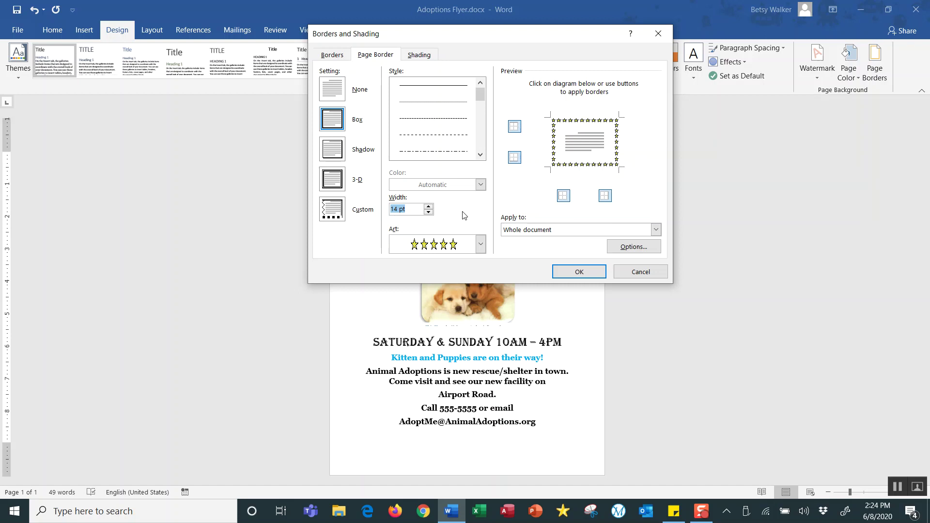
pyautogui.click(563, 275)
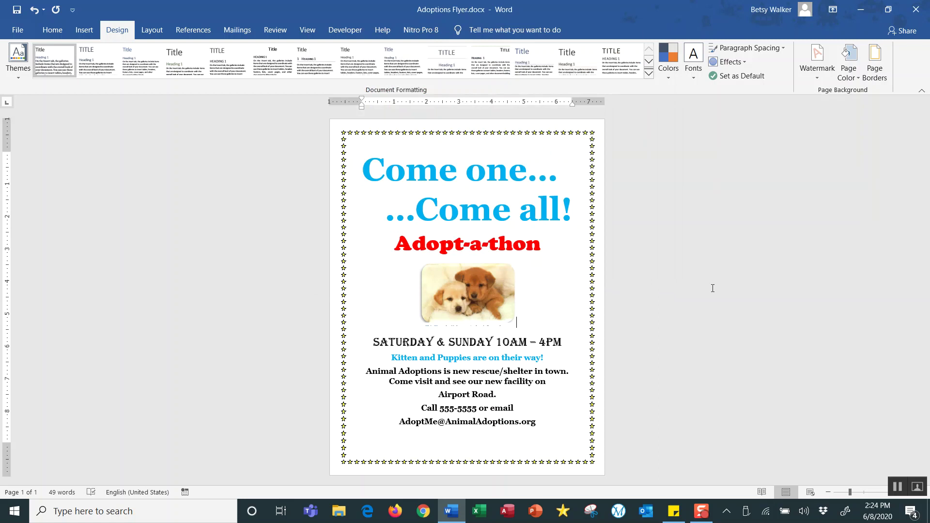
# Save Adoptions Flyer.docx and show the File Home page with recent documents.
pyautogui.hotkey('ctrl', 's')
pyautogui.click(14, 10)
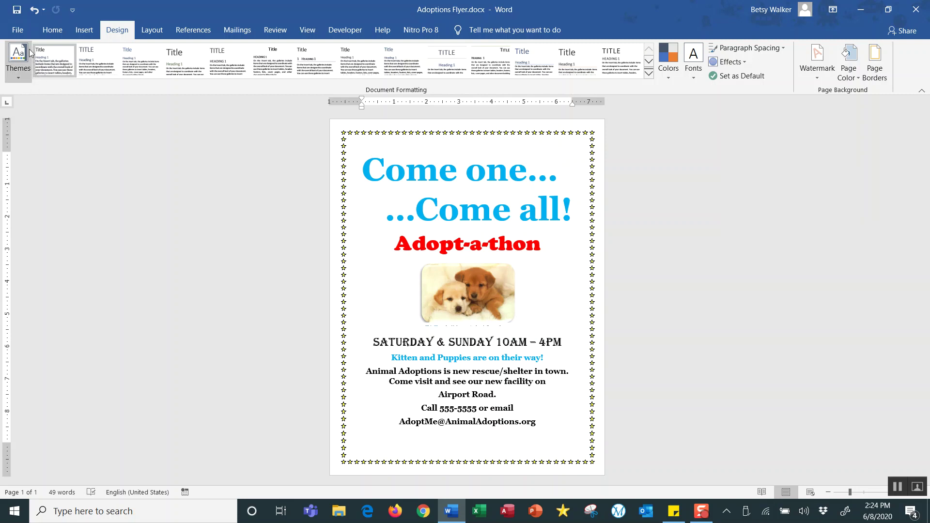
pyautogui.click(21, 31)
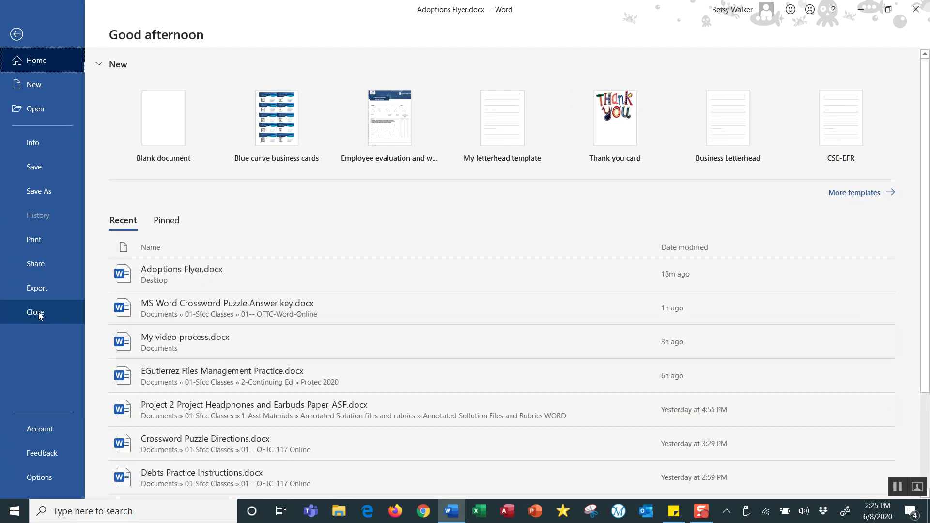
# Show the one-page star-bordered Adoptions Flyer in print preview for the HP LaserJet printer.
pyautogui.click(42, 243)
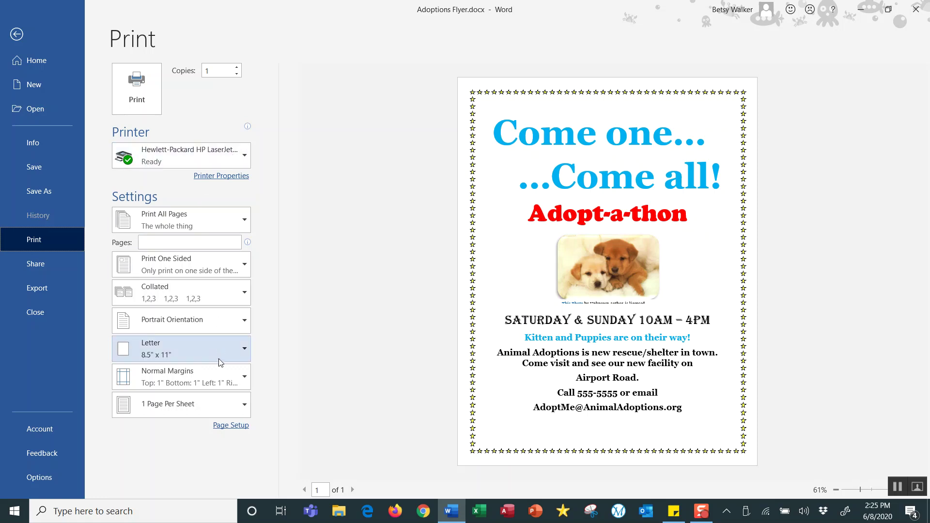
pyautogui.moveTo(225, 159)
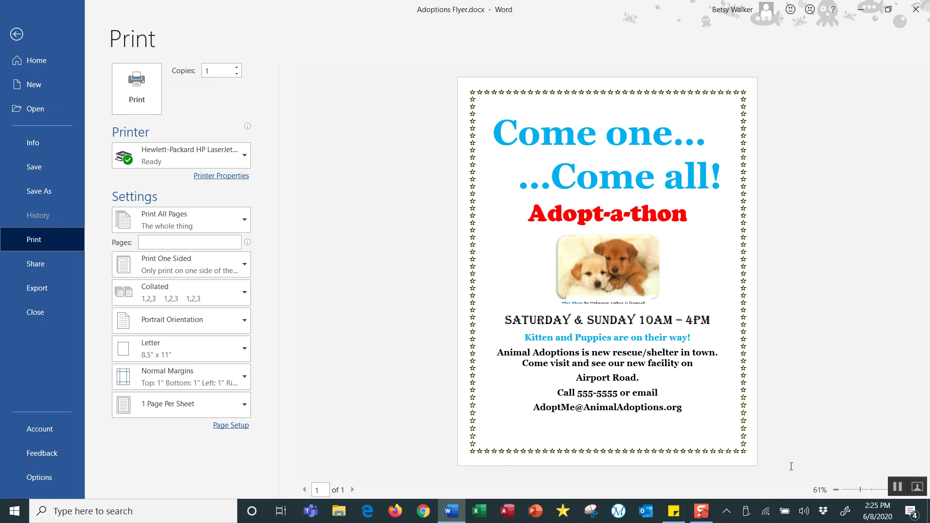
pyautogui.moveTo(704, 519)
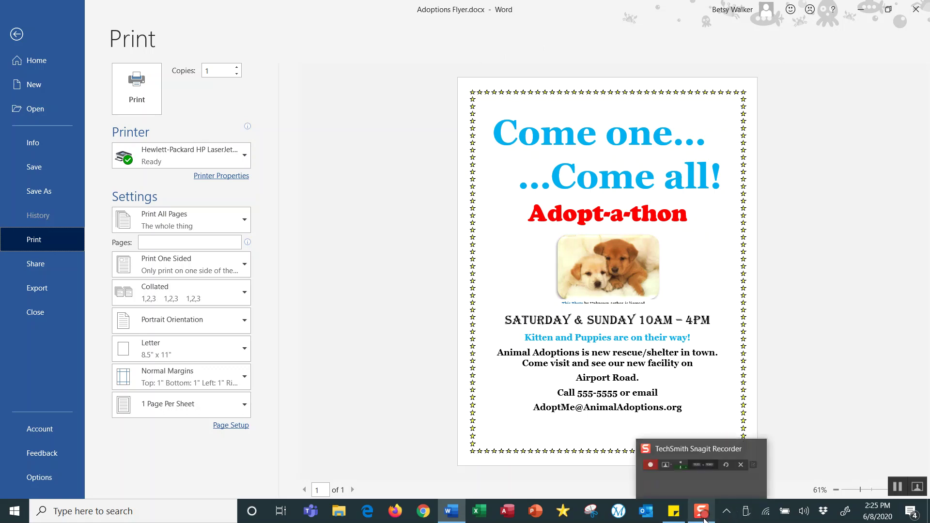